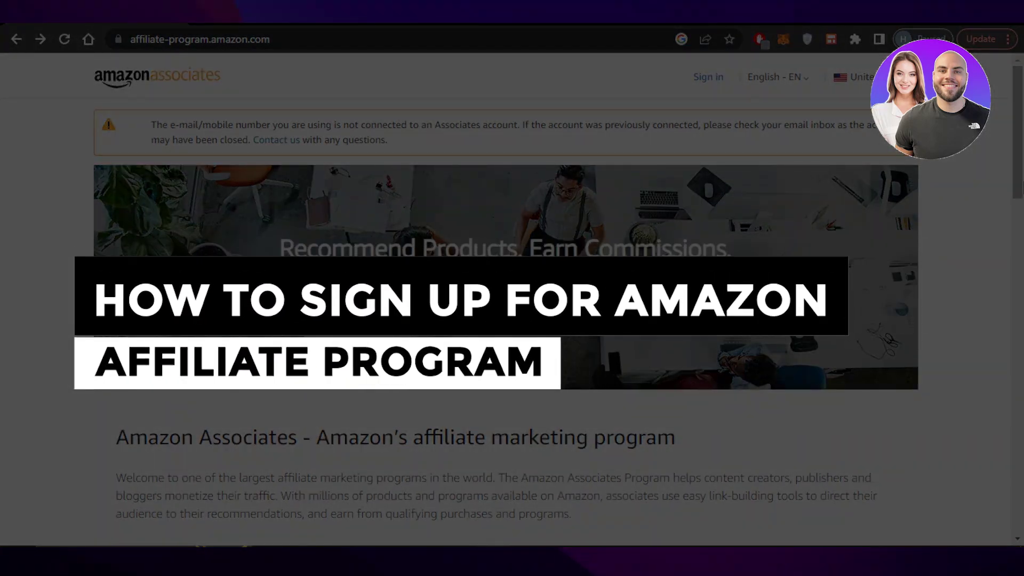
Scroll down the Amazon Associates landing page past the banner
scroll(1020, 187, down, 2)
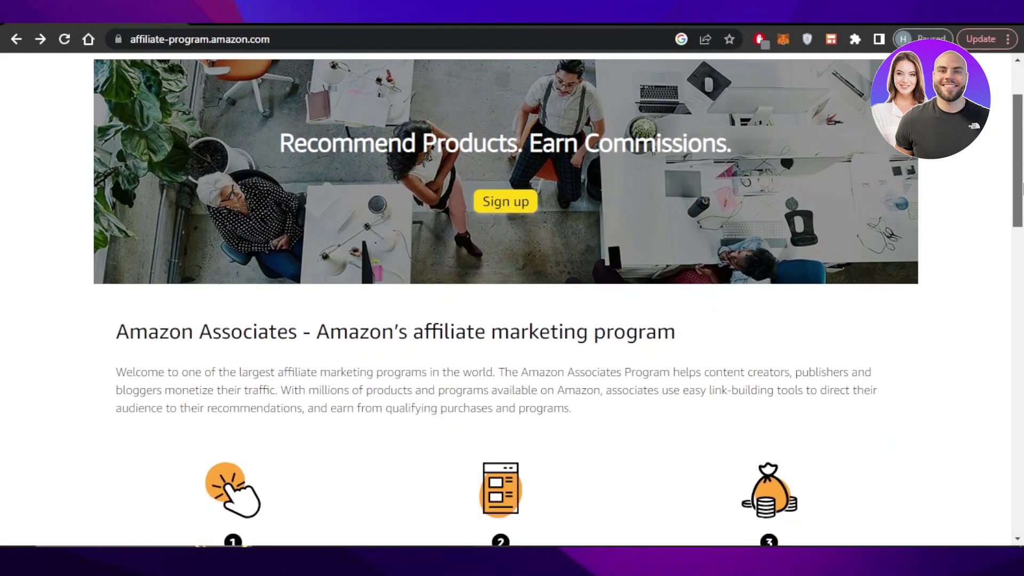
mouse_move(1021, 186)
mouse_down()
mouse_move(1022, 448)
mouse_move(1021, 159)
mouse_move(1021, 184)
mouse_up()
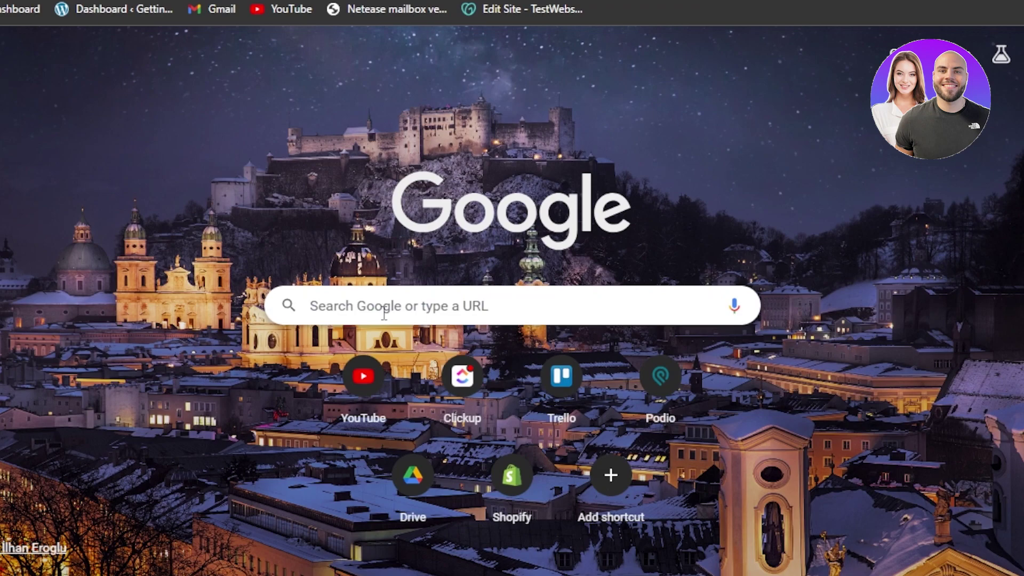
Search Google for 'amazon affiliate program' by reusing the earlier search suggestion
click(384, 314)
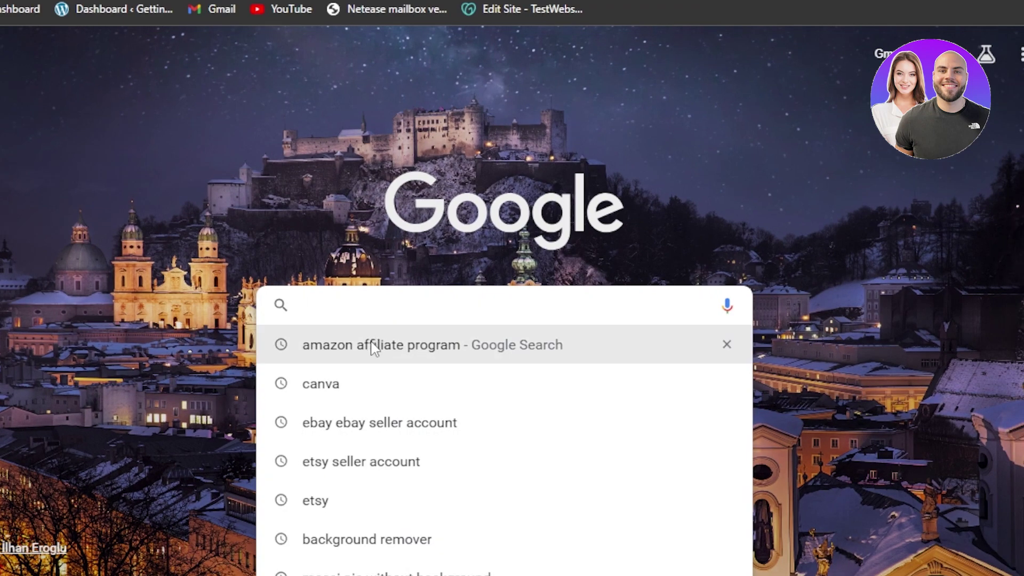
key(Down)
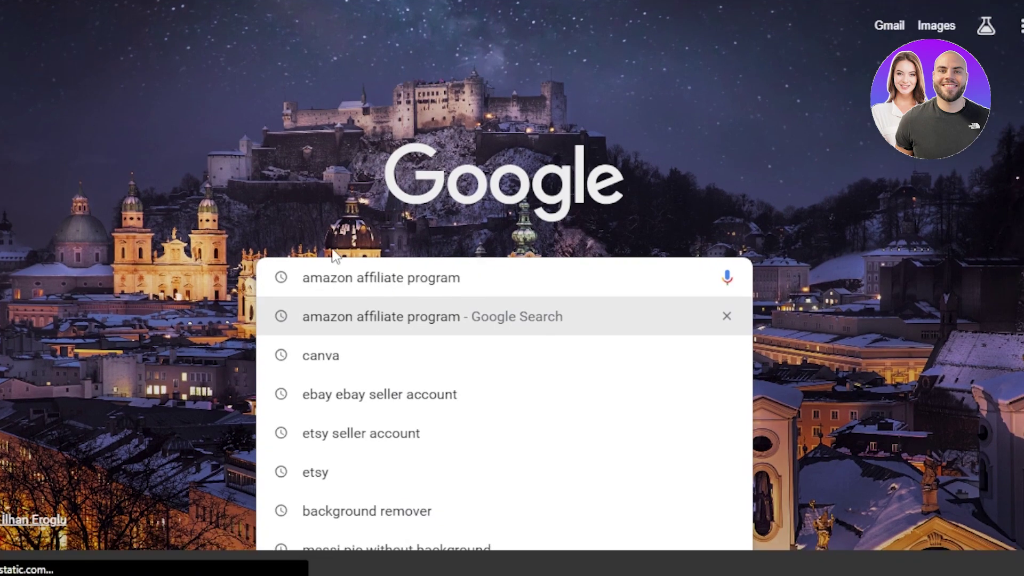
key(Return)
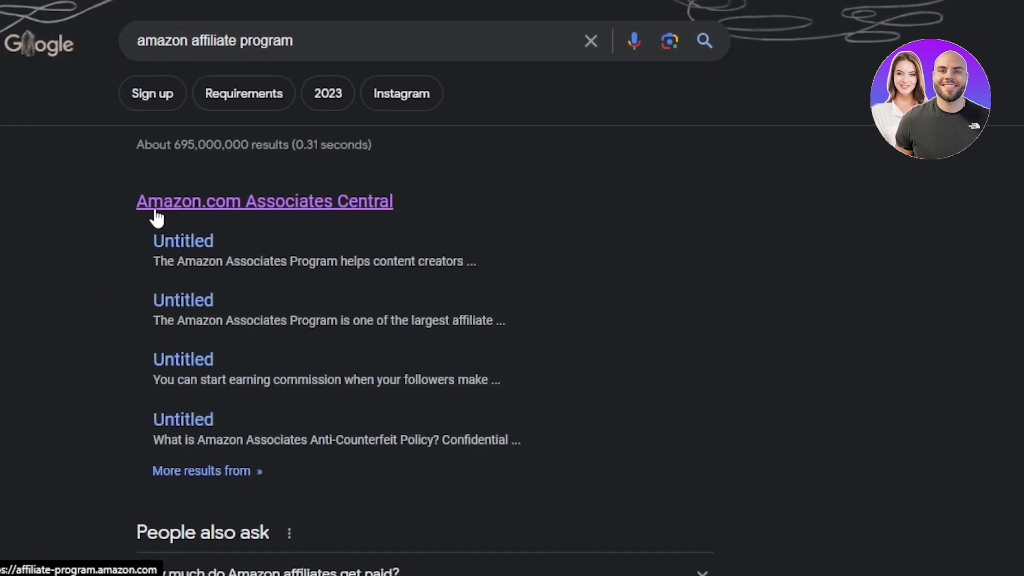
Open the Amazon.com Associates Central result and scroll down to its FAQ and sign-up section
click(314, 209)
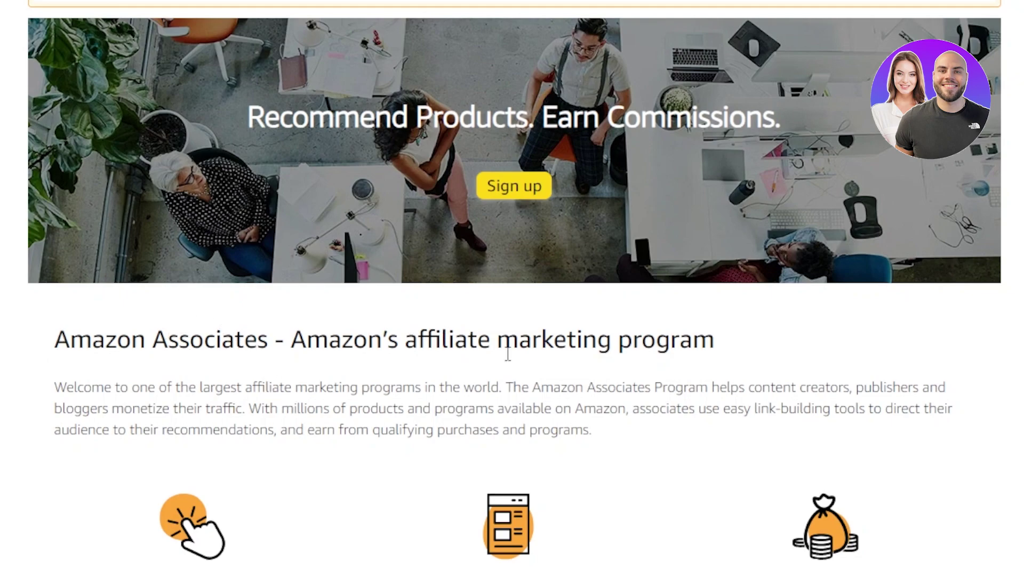
scroll(514, 287, down, 5)
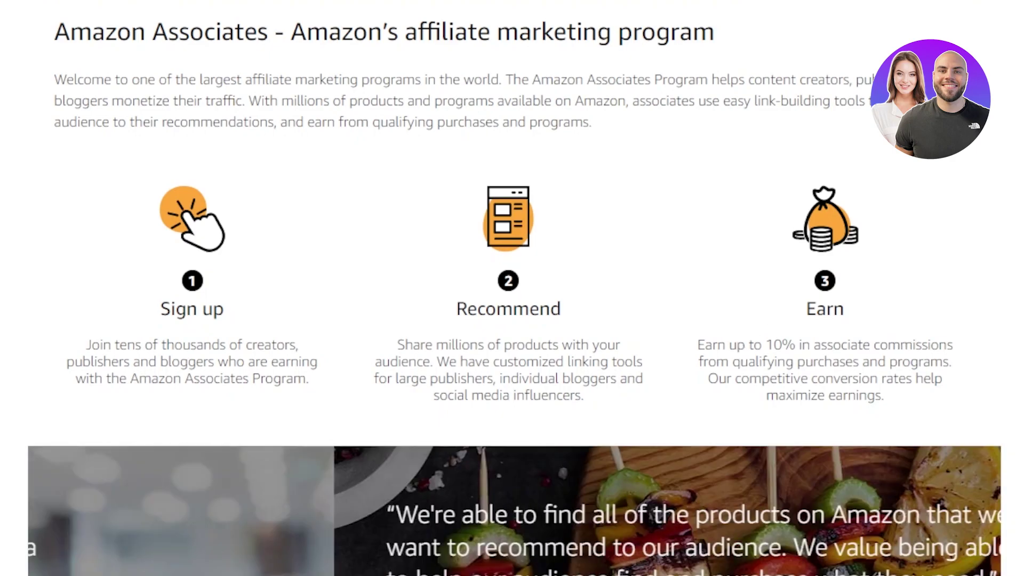
scroll(512, 288, down, 2)
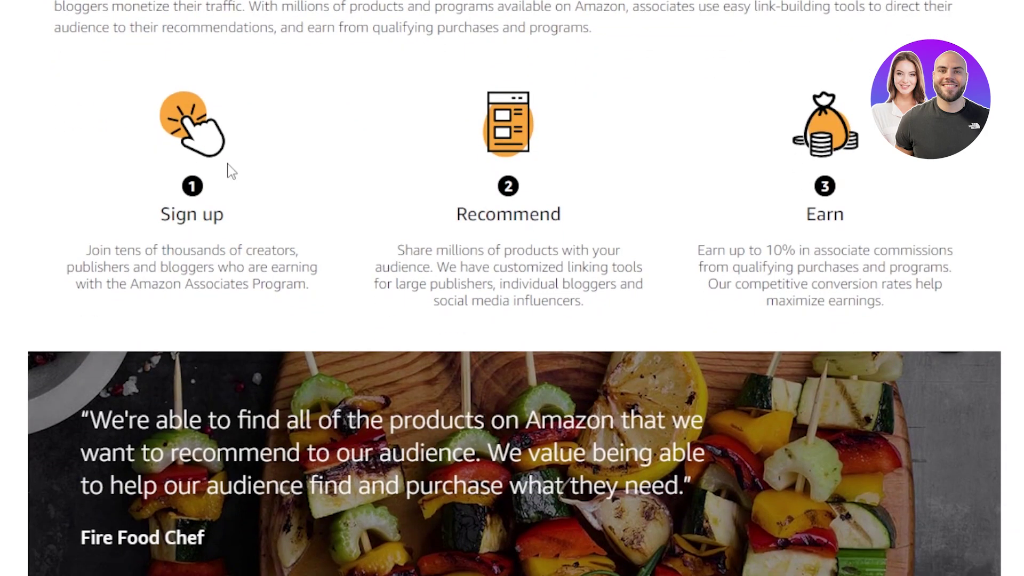
scroll(512, 287, down, 10)
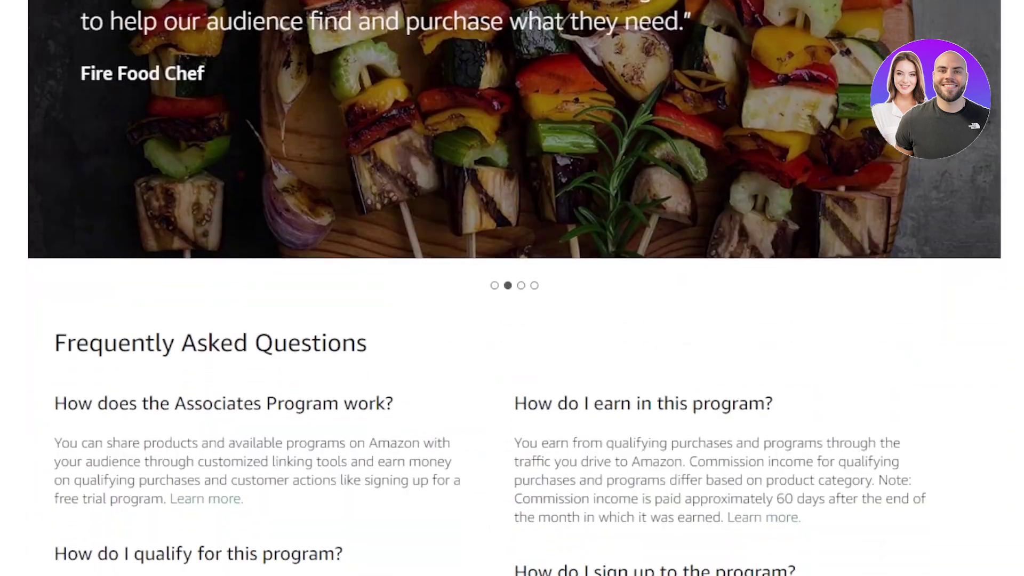
scroll(512, 288, down, 2)
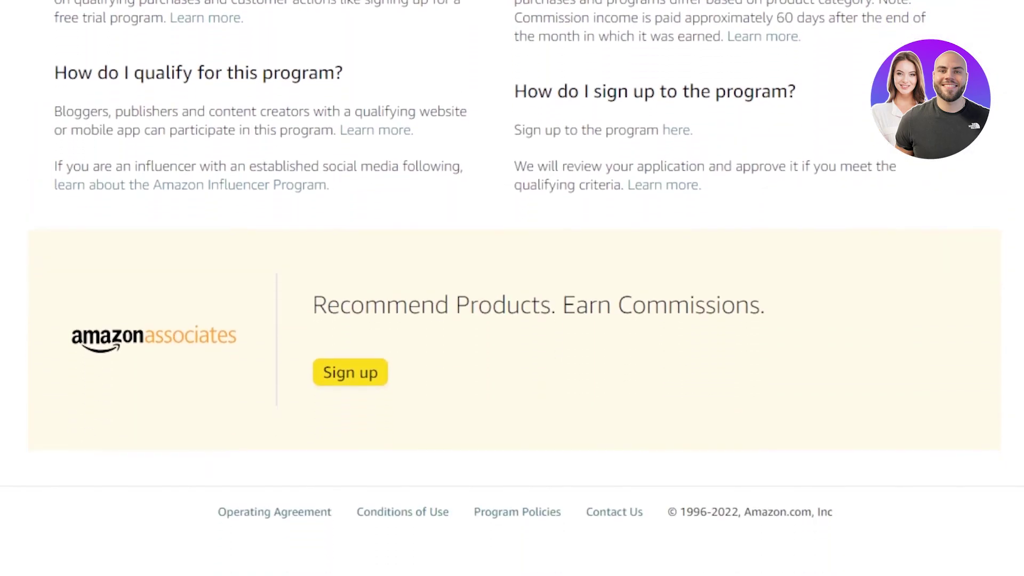
click(349, 389)
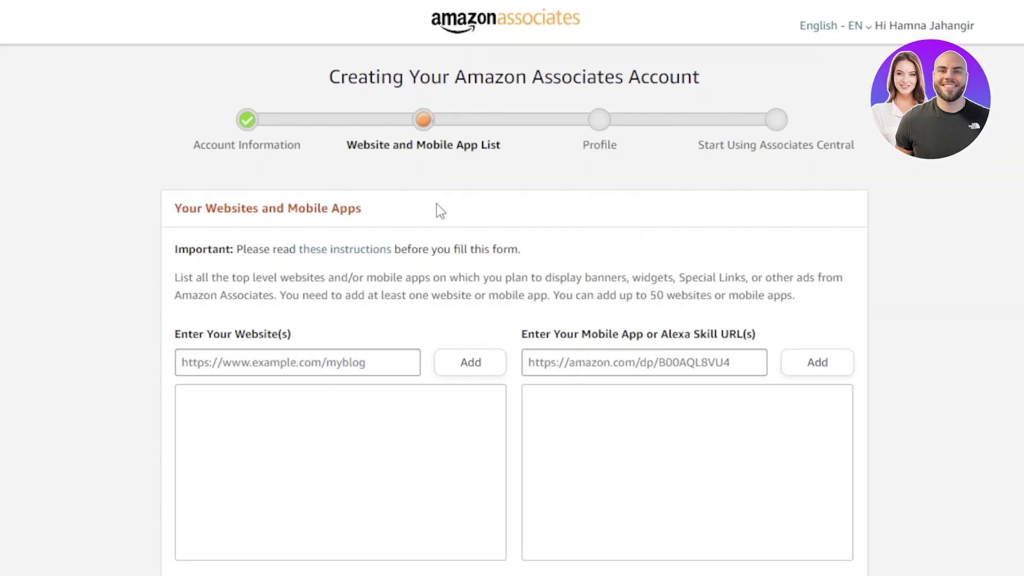
scroll(512, 288, down, 1)
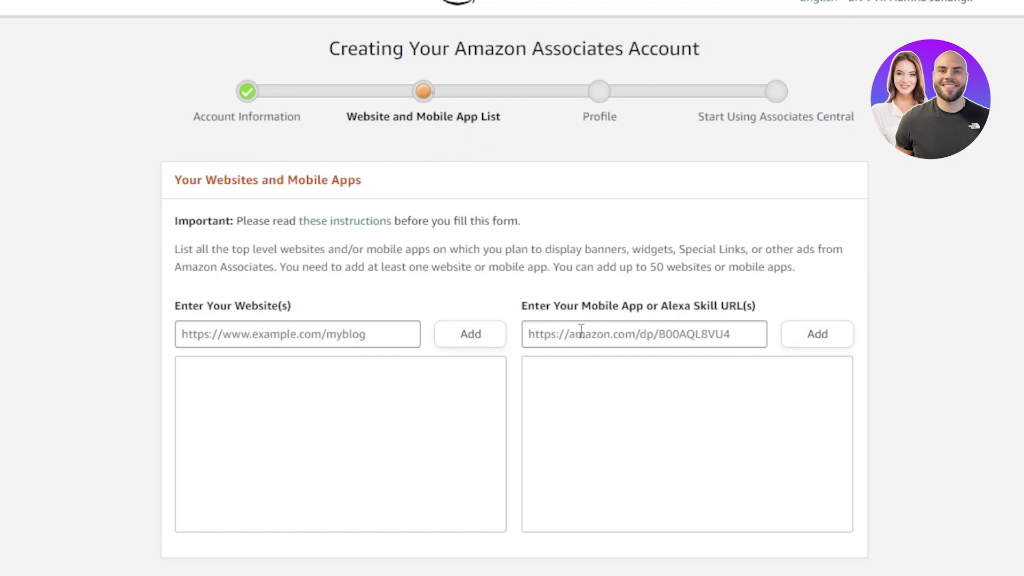
click(274, 338)
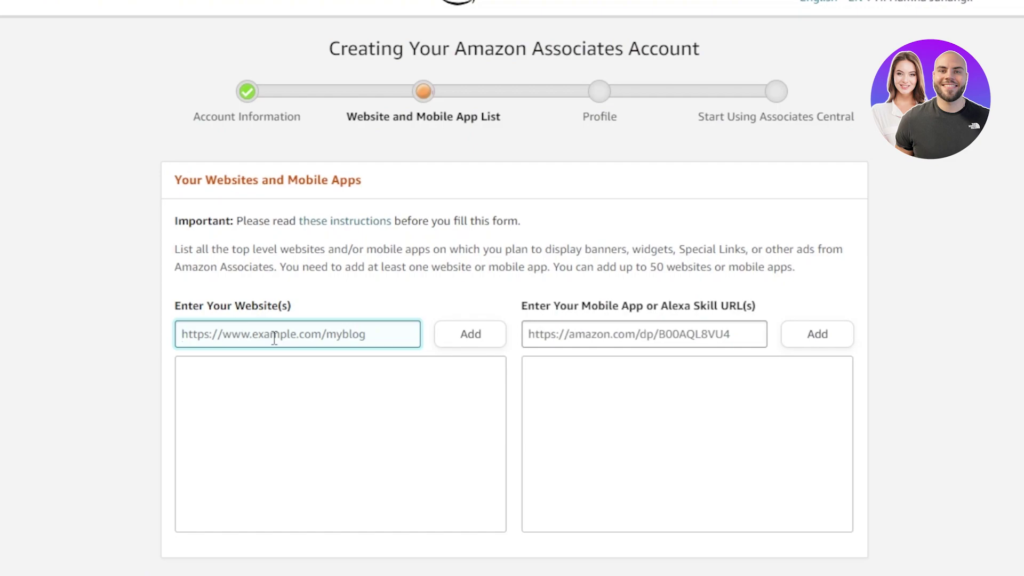
text(www.medium.com)
click(494, 333)
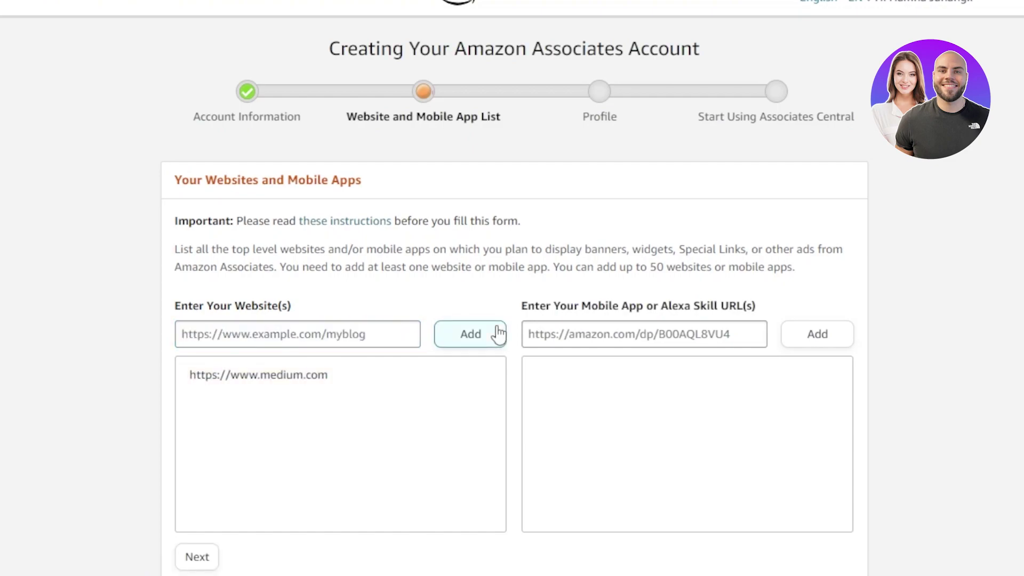
scroll(642, 233, down, 3)
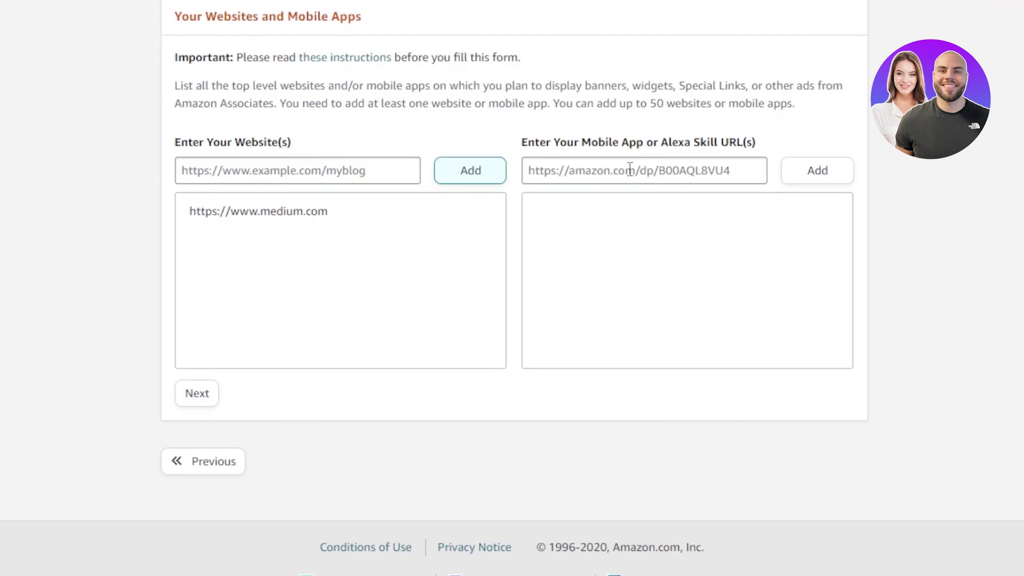
Leave the mobile app list empty, answer No to the under-13 question, and confirm
click(630, 169)
click(436, 178)
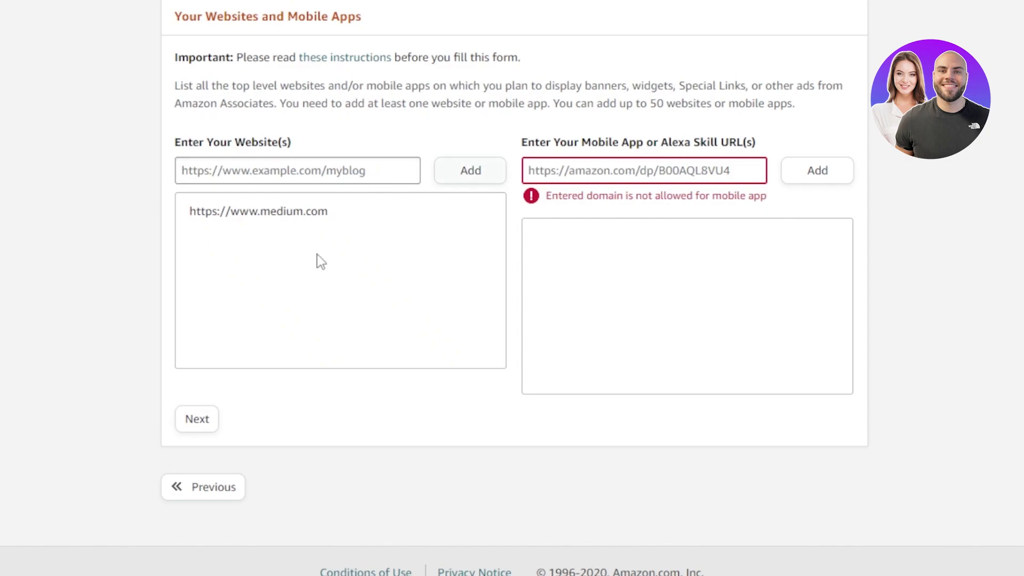
click(198, 424)
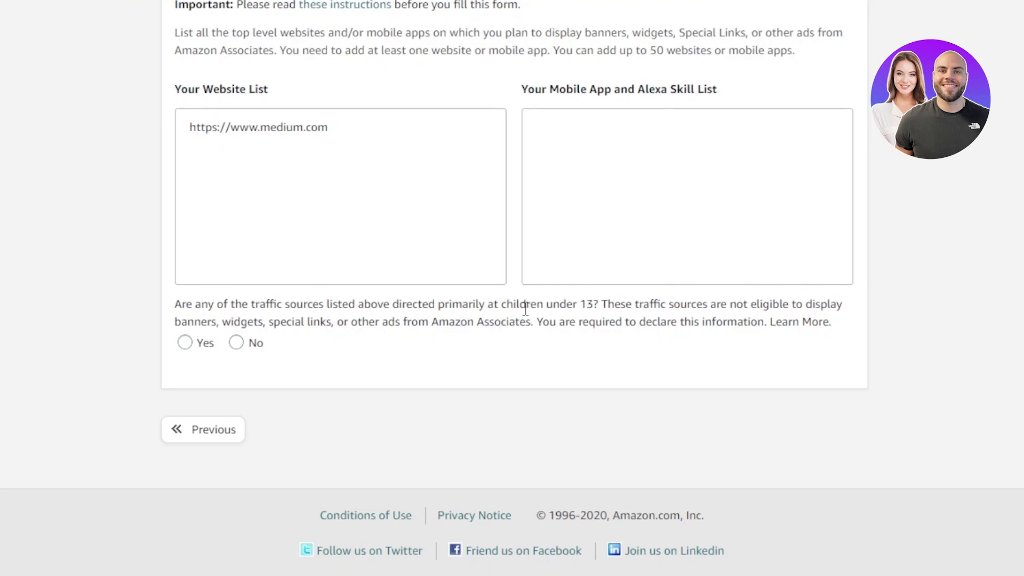
click(236, 346)
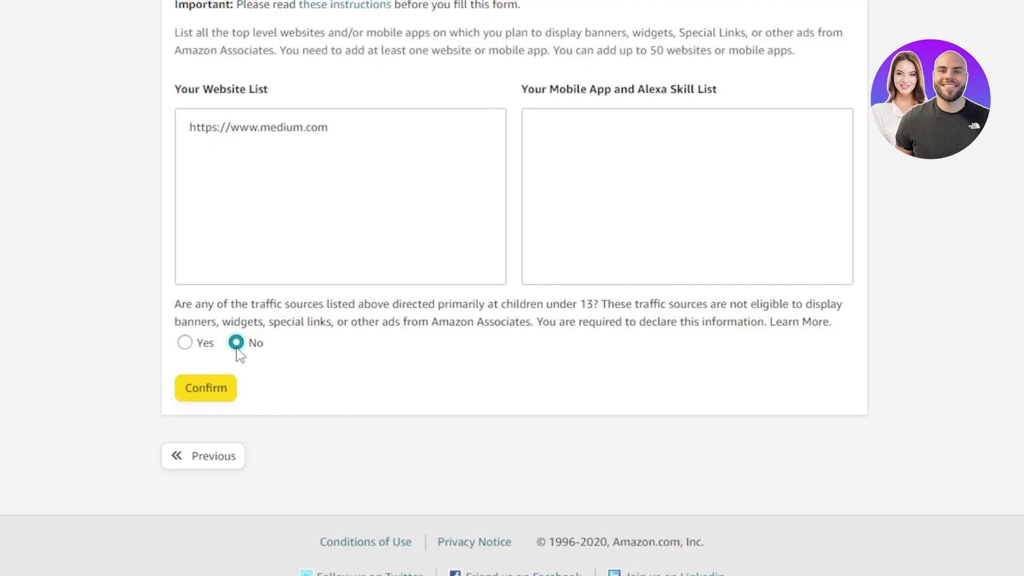
click(206, 394)
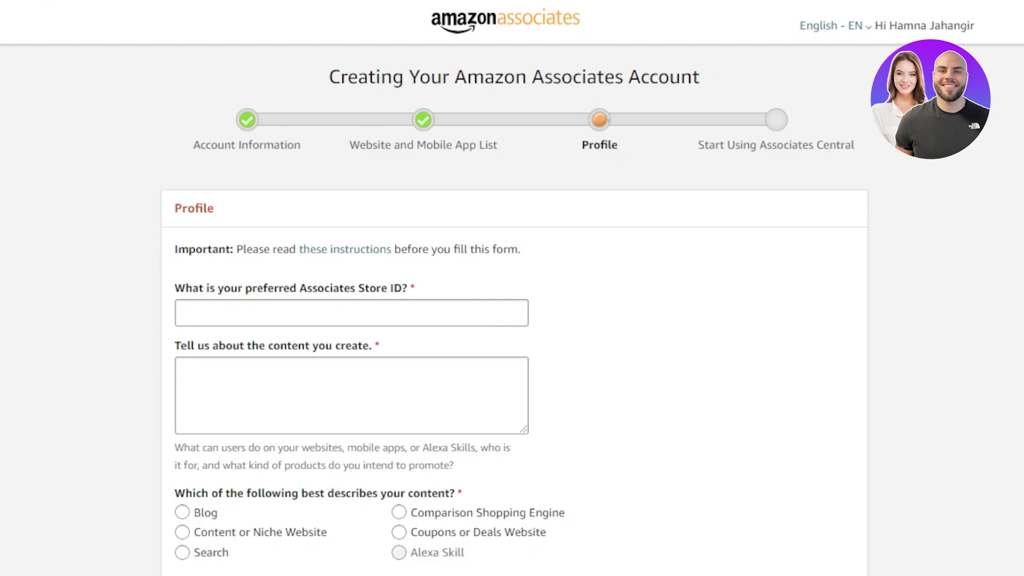
Enter the preferred Store ID and describe your content as 'i create blogs.'
scroll(512, 319, down, 3)
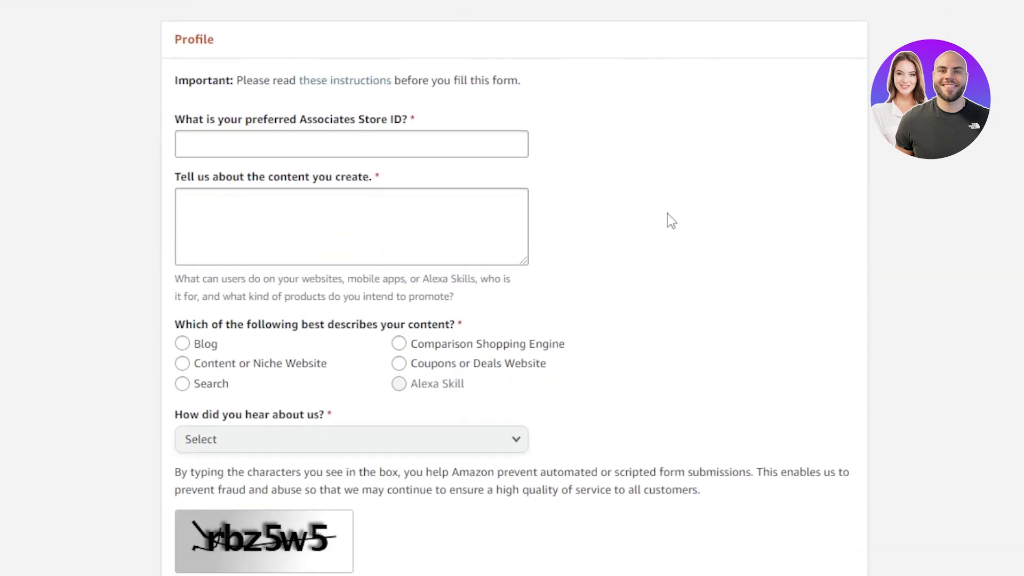
click(371, 146)
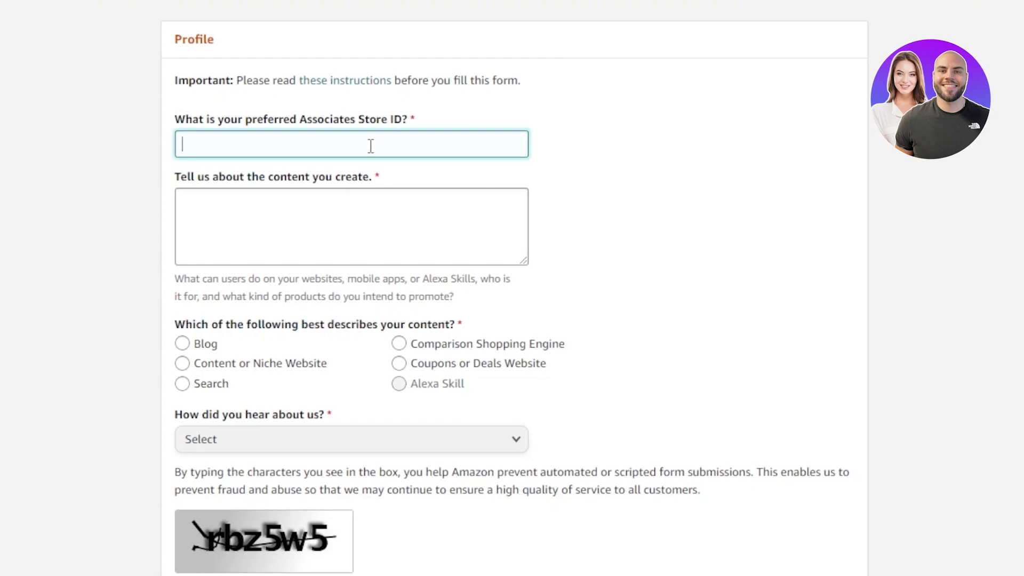
text(Sara6789)
click(369, 241)
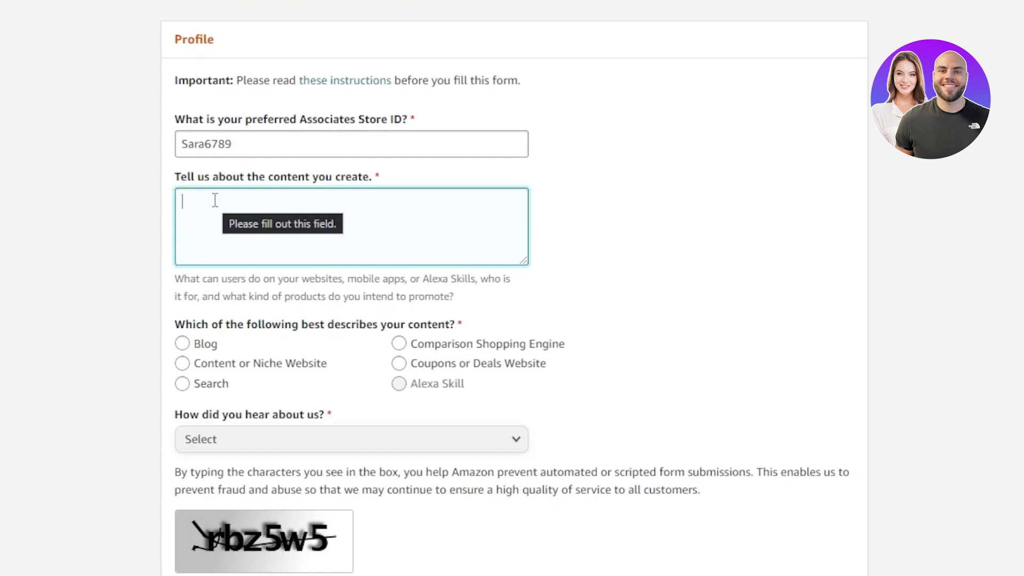
text(i create blogs.)
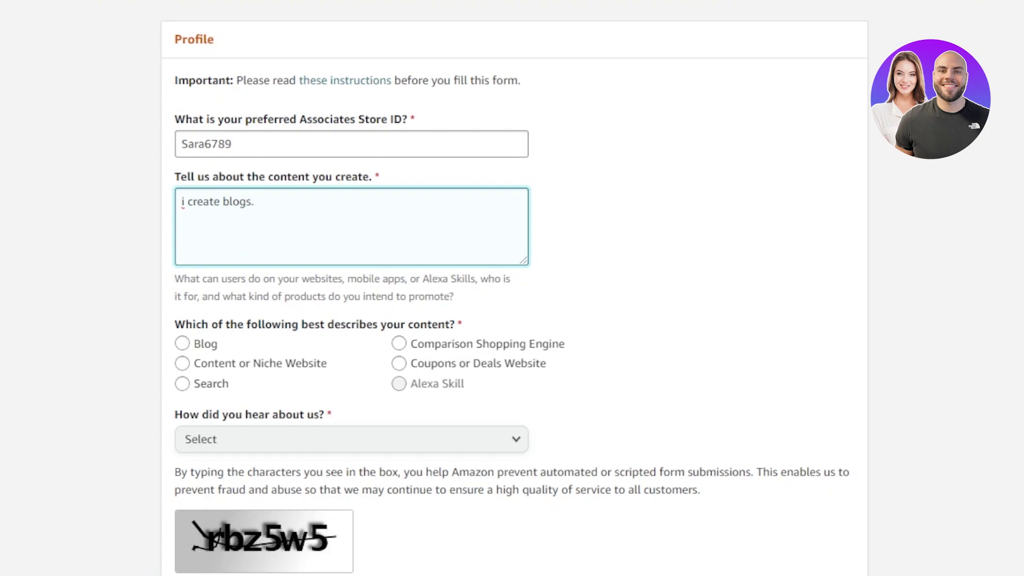
scroll(514, 288, down, 4)
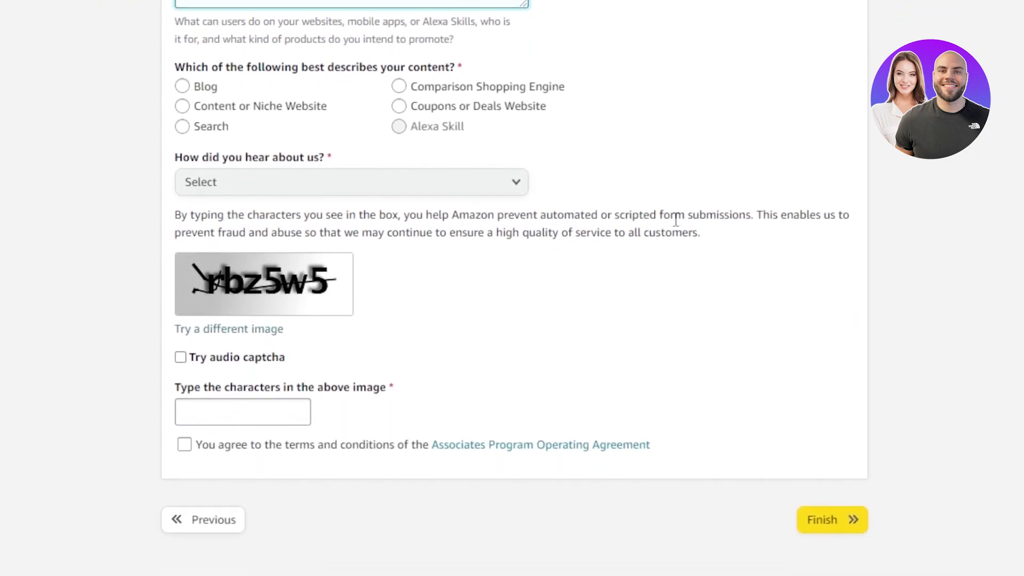
Mark the content type as Blog and choose Online Search as the referral source
click(183, 87)
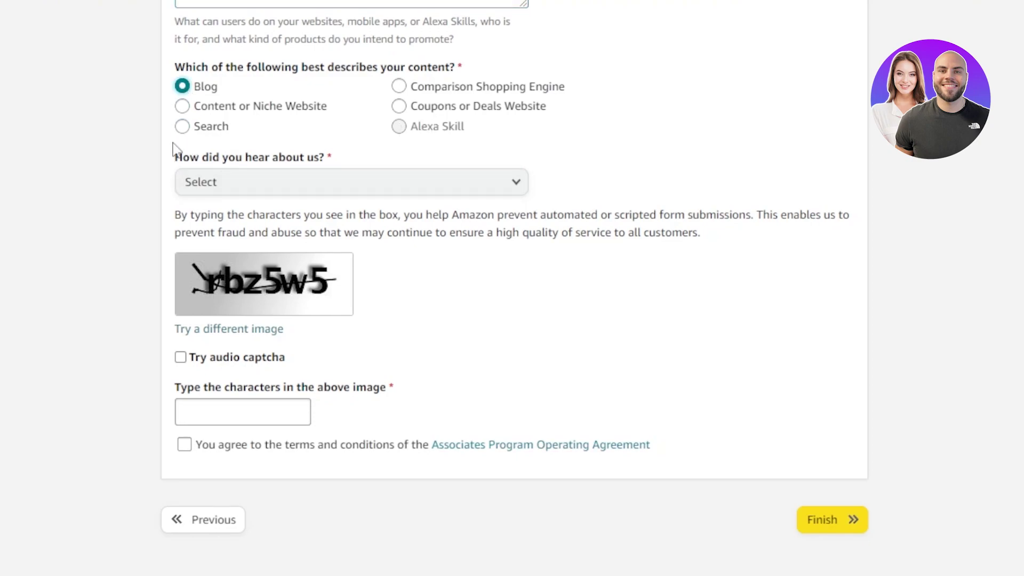
click(239, 195)
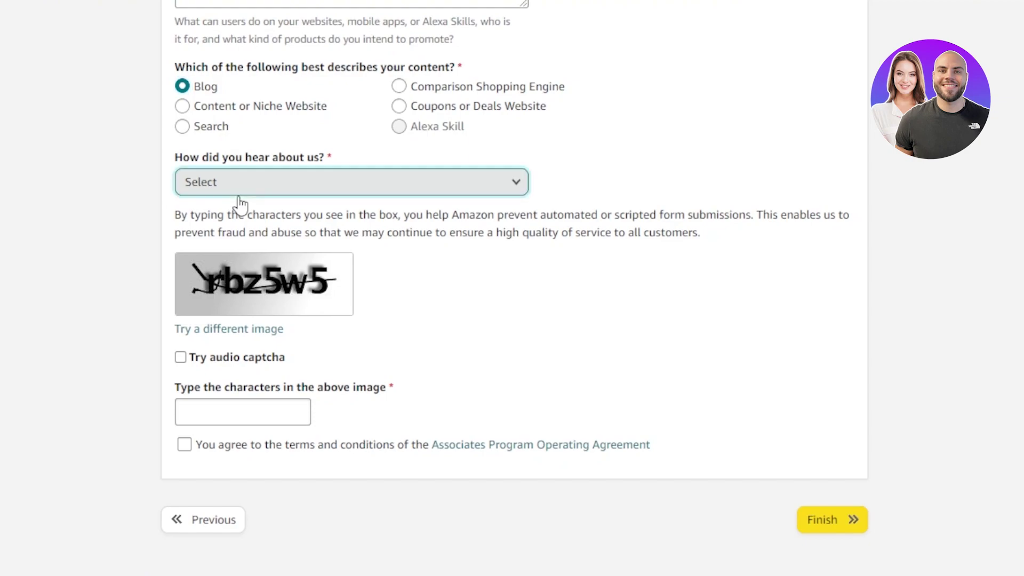
click(514, 191)
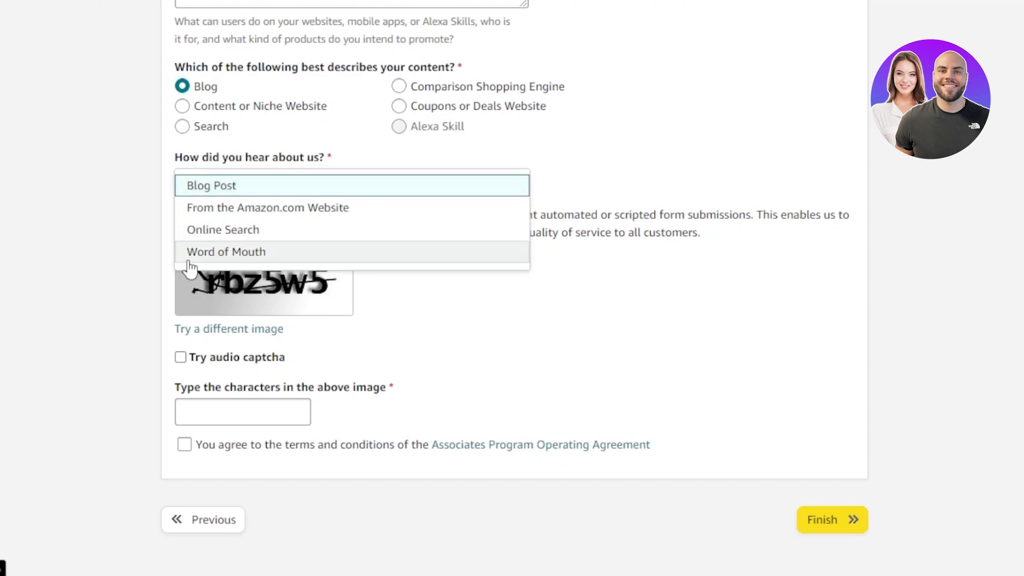
click(207, 231)
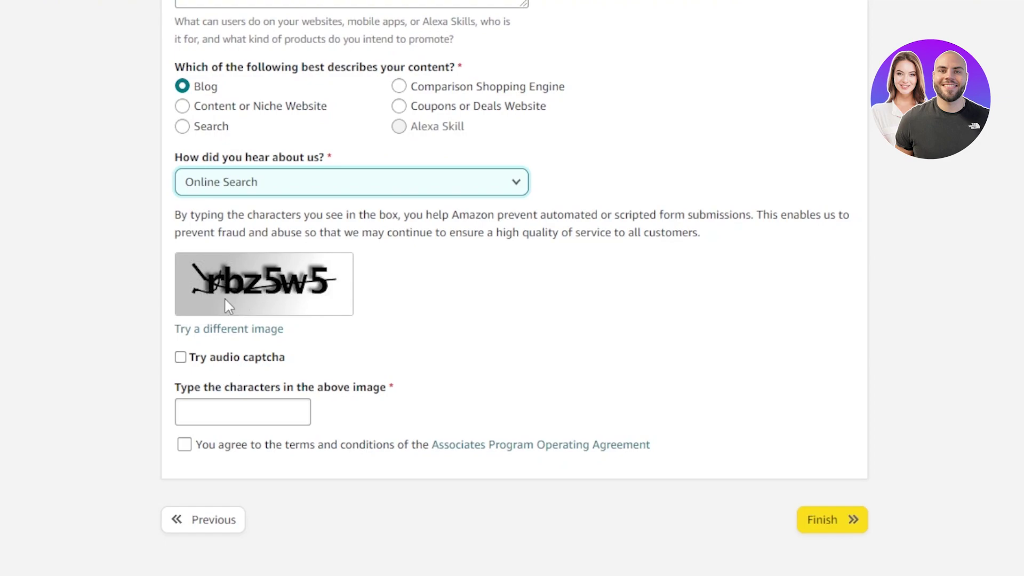
Enter the captcha characters, accept the Operating Agreement, and submit the application
click(226, 416)
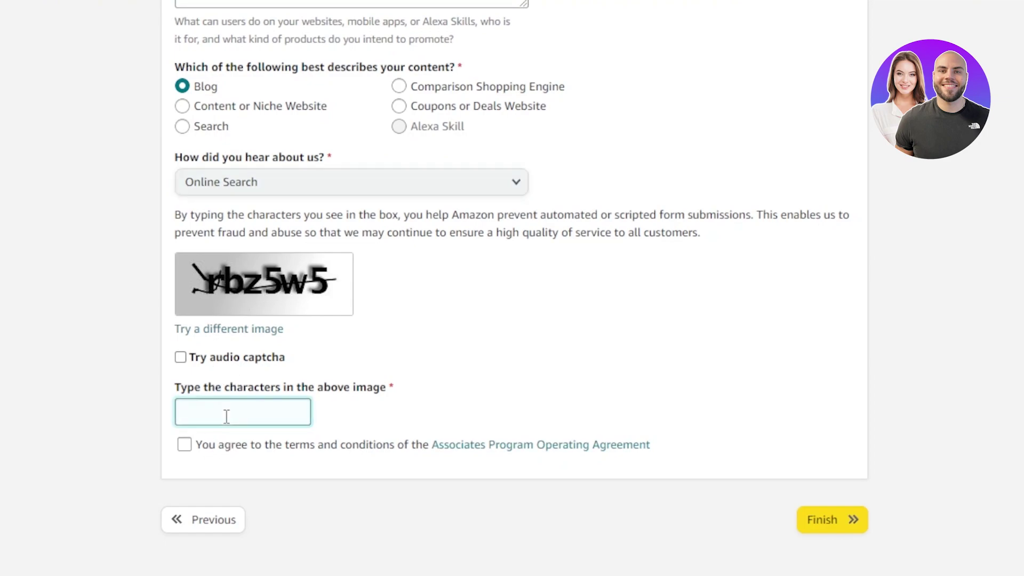
text(rbz5w5)
click(184, 444)
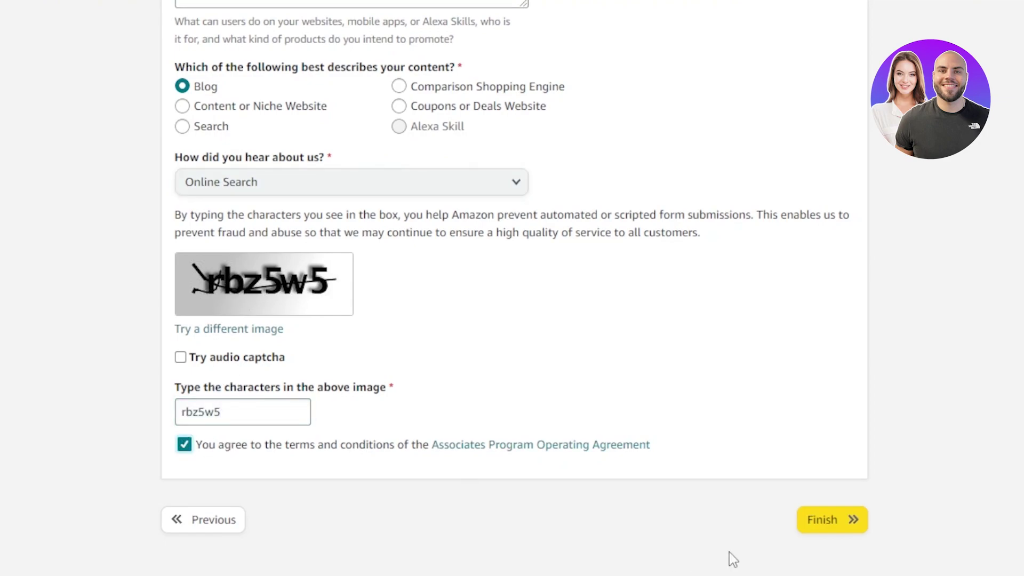
click(831, 525)
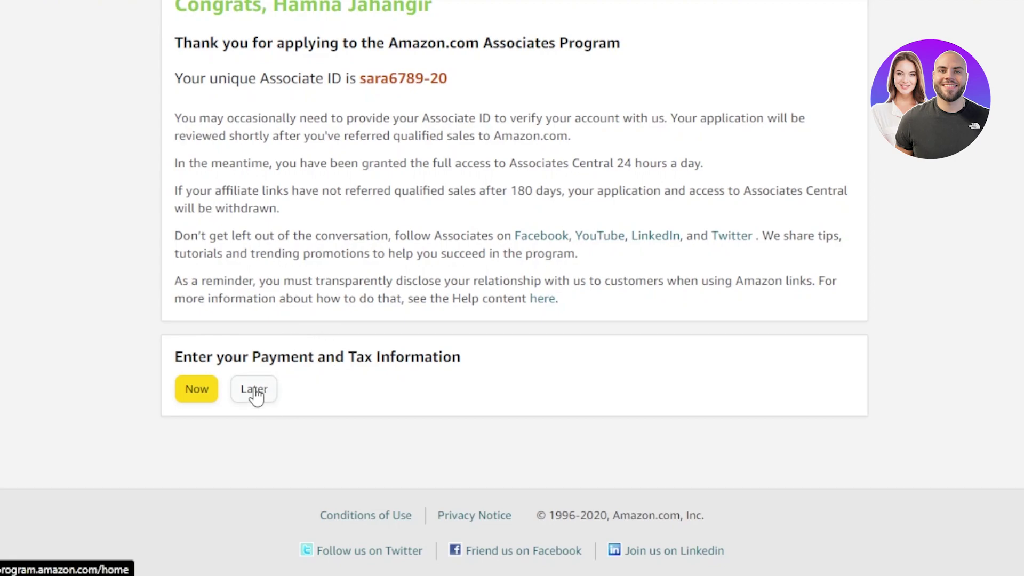
Postpone entering payment and tax information by choosing Later
click(255, 396)
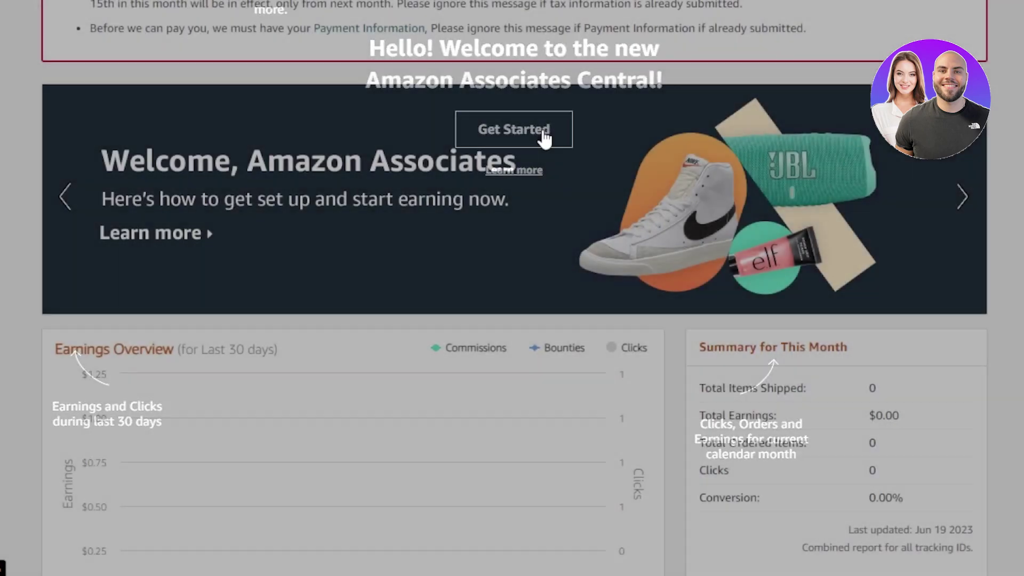
Dismiss the Get Started welcome popup and scroll through the dashboard
click(544, 197)
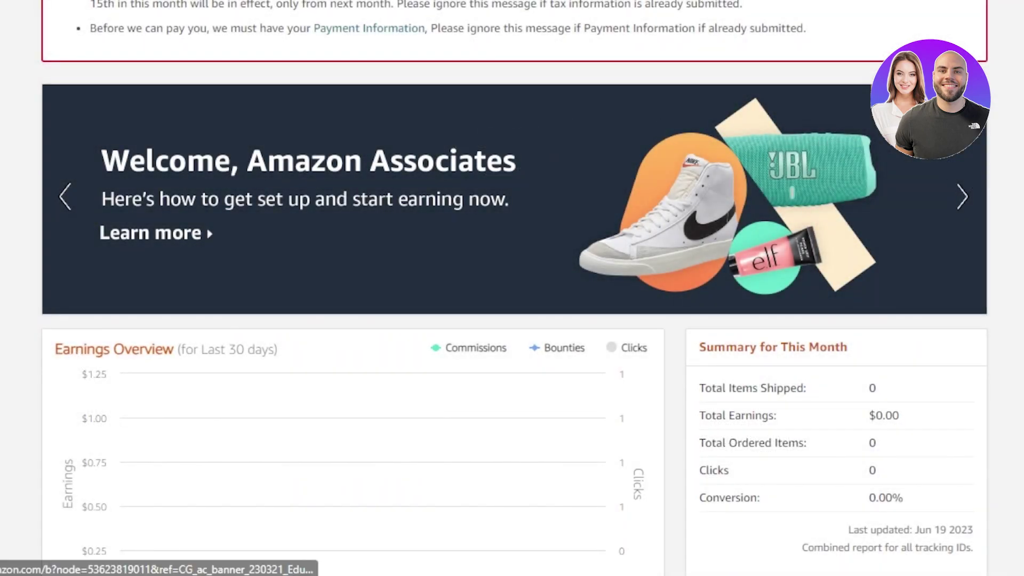
scroll(512, 288, down, 7)
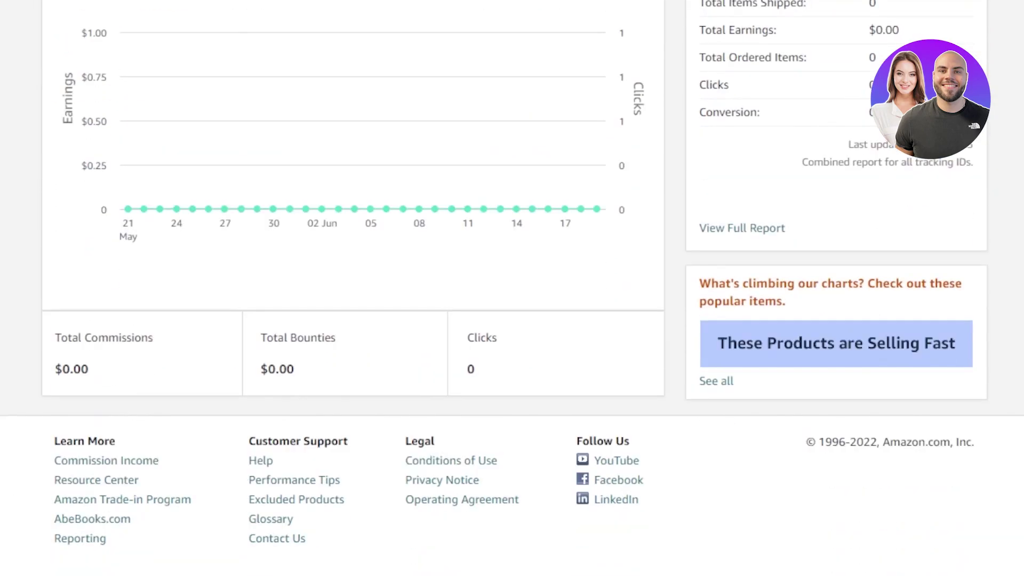
scroll(512, 288, up, 8)
scroll(511, 288, down, 2)
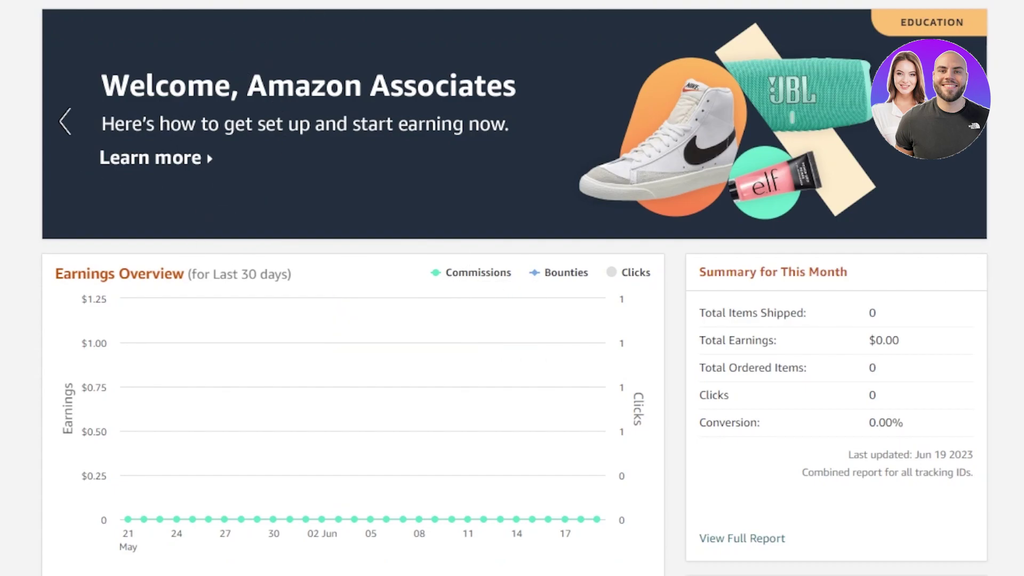
scroll(516, 278, up, 4)
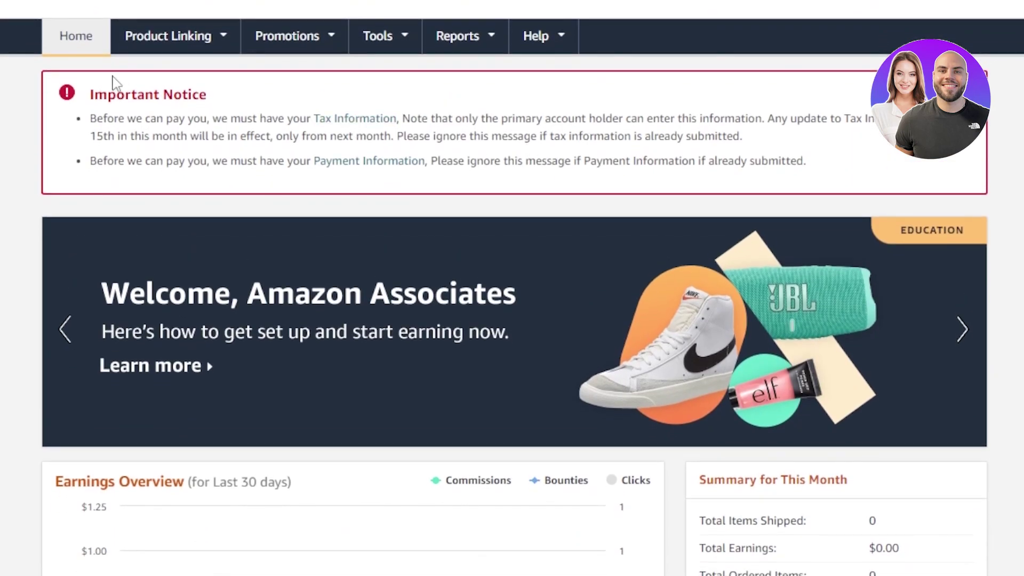
Preview the Product Linking, Promotions, Tools and Reports menus and review the earnings summary
mouse_move(170, 45)
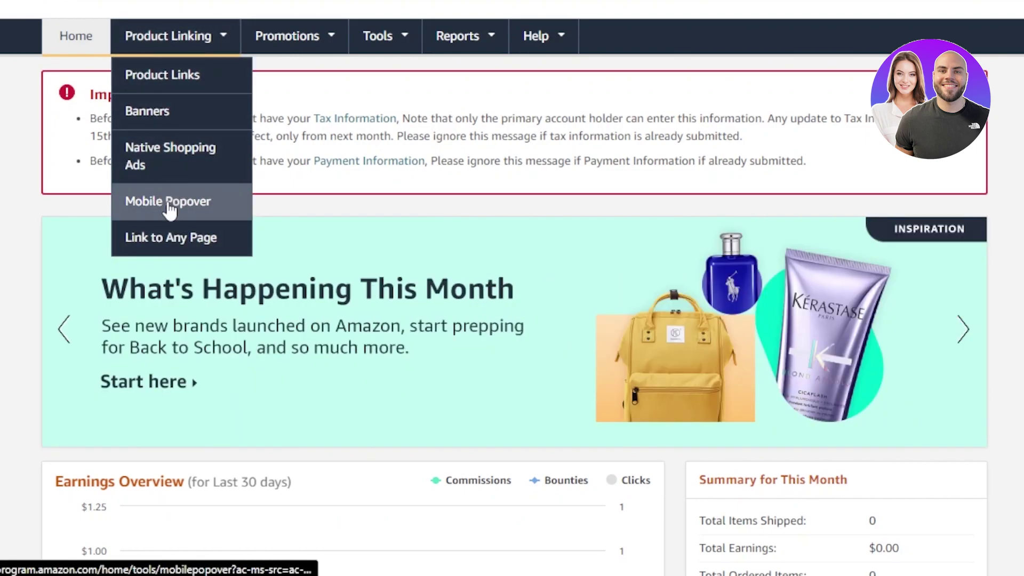
mouse_move(315, 40)
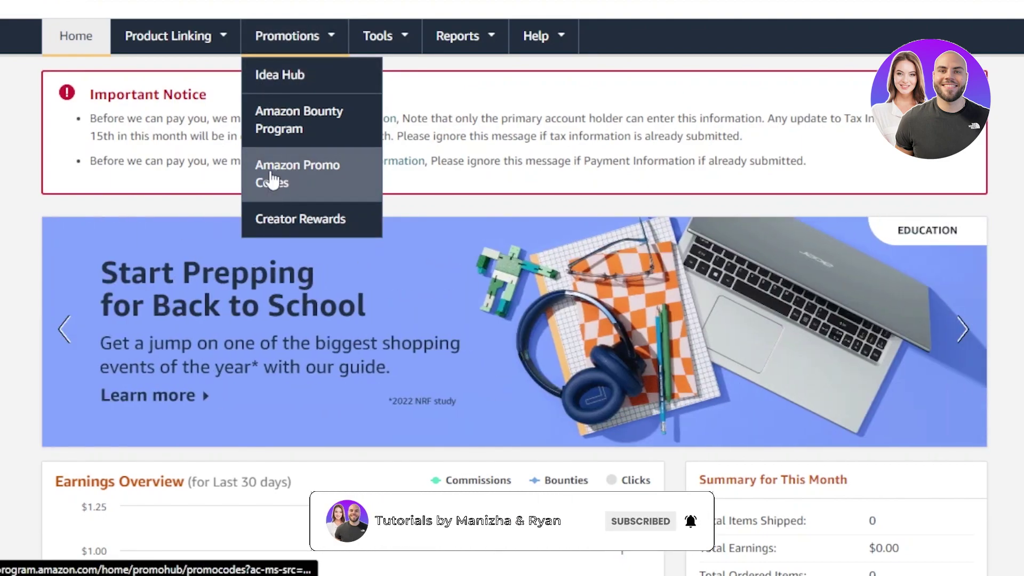
mouse_move(388, 46)
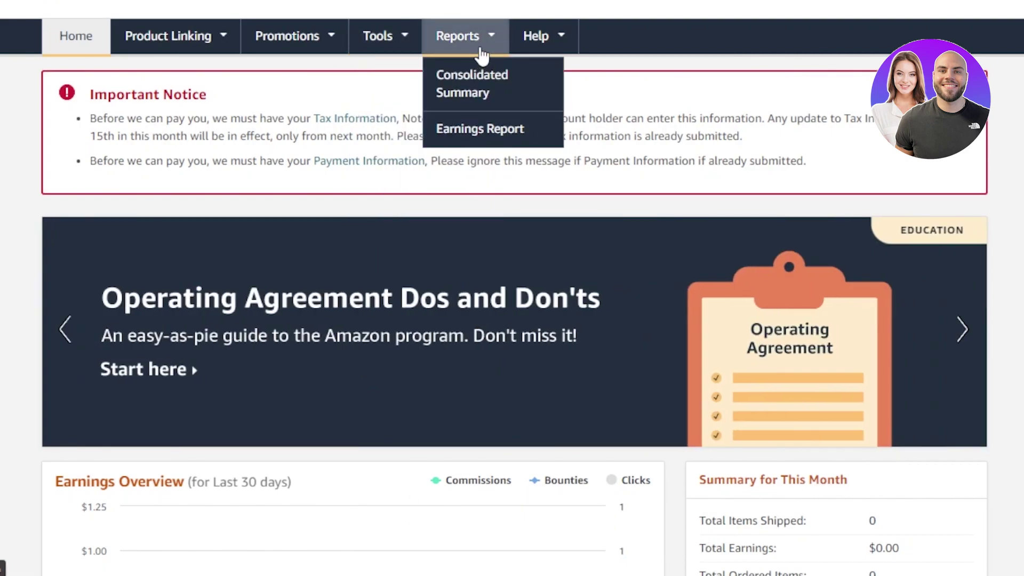
scroll(512, 288, down, 8)
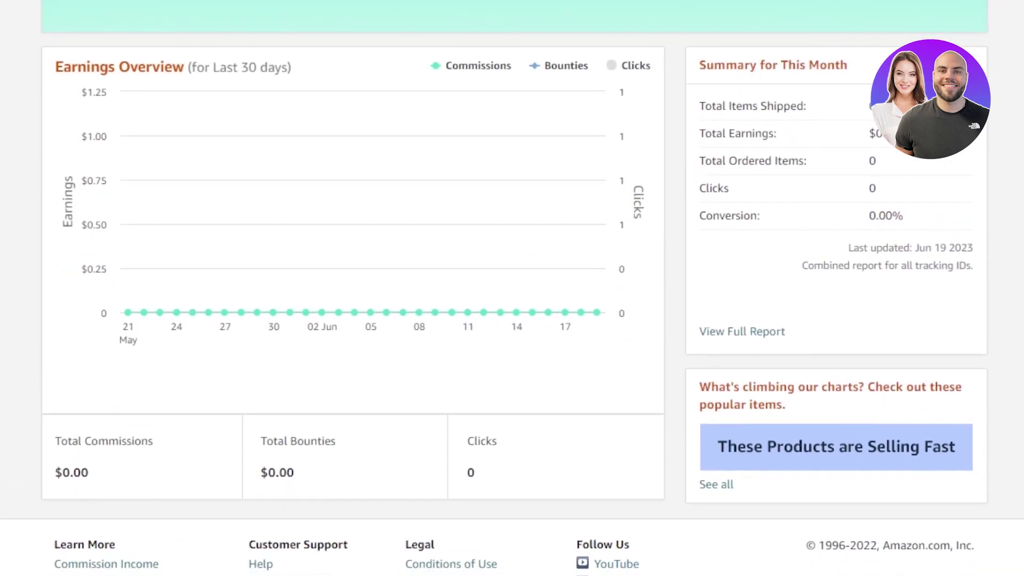
mouse_move(222, 272)
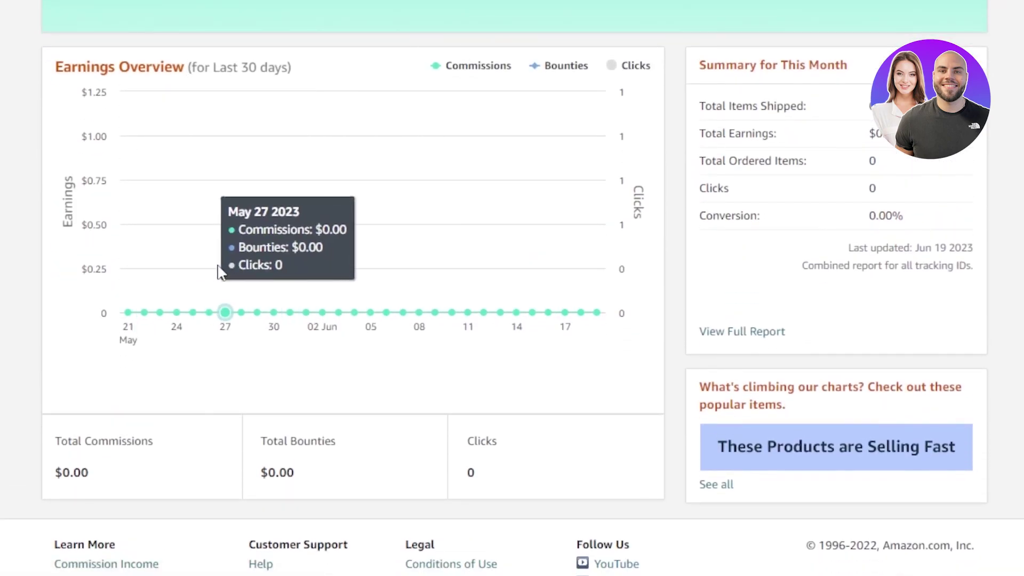
scroll(973, 208, down, 2)
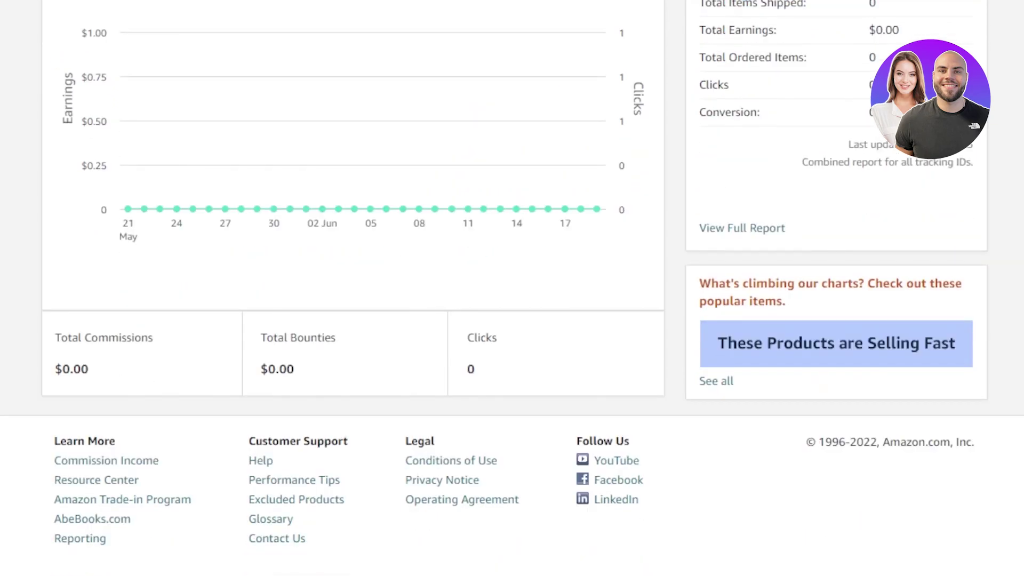
scroll(512, 288, up, 10)
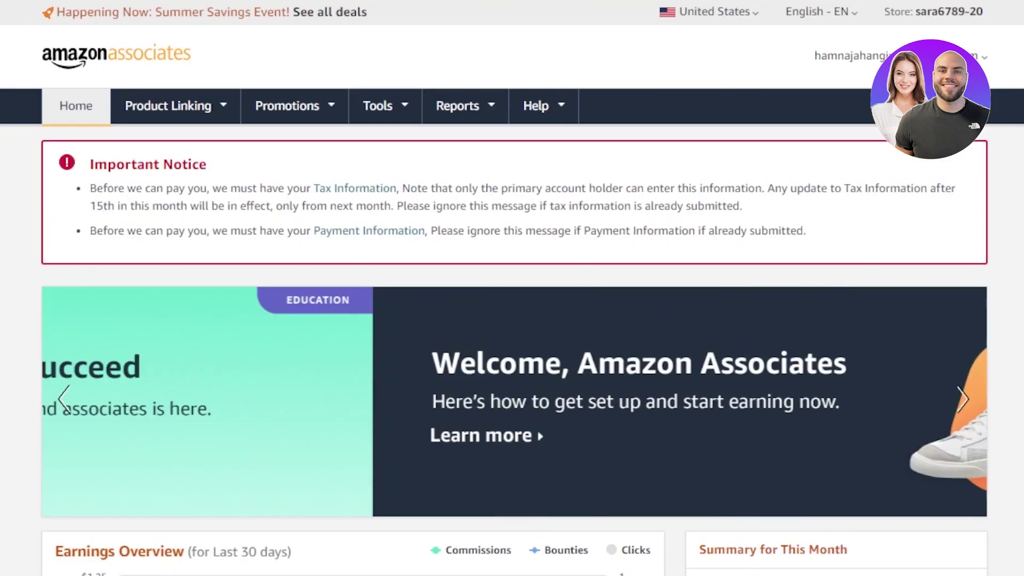
scroll(512, 288, down, 7)
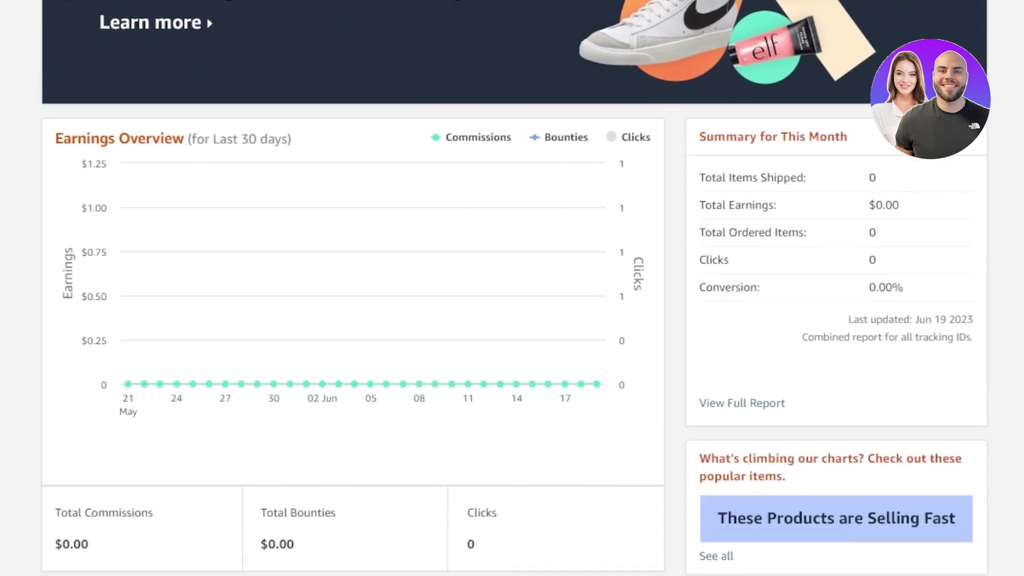
scroll(512, 288, down, 3)
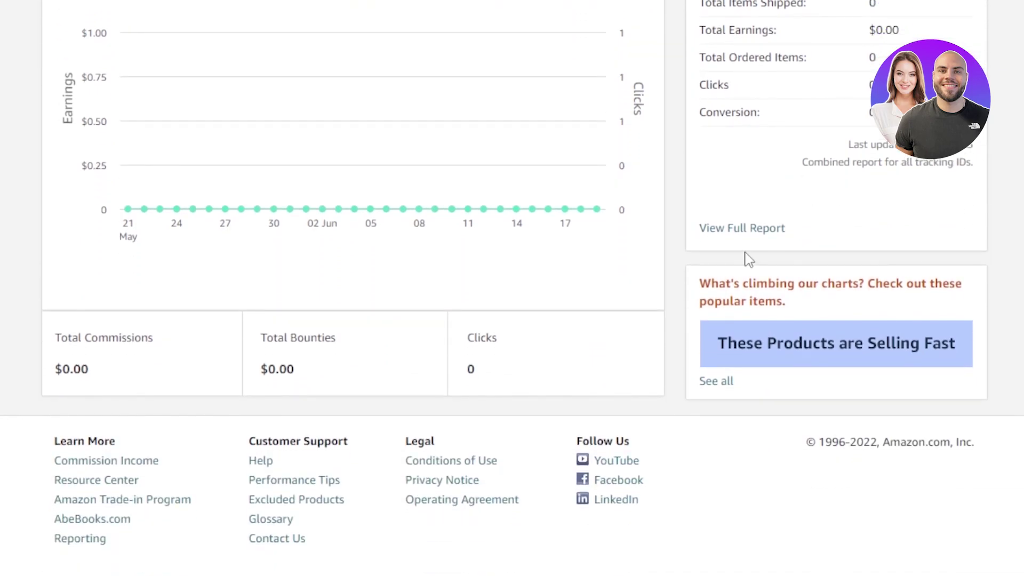
Open See all under the popular items box and browse the Movers & Shakers category rows
click(717, 382)
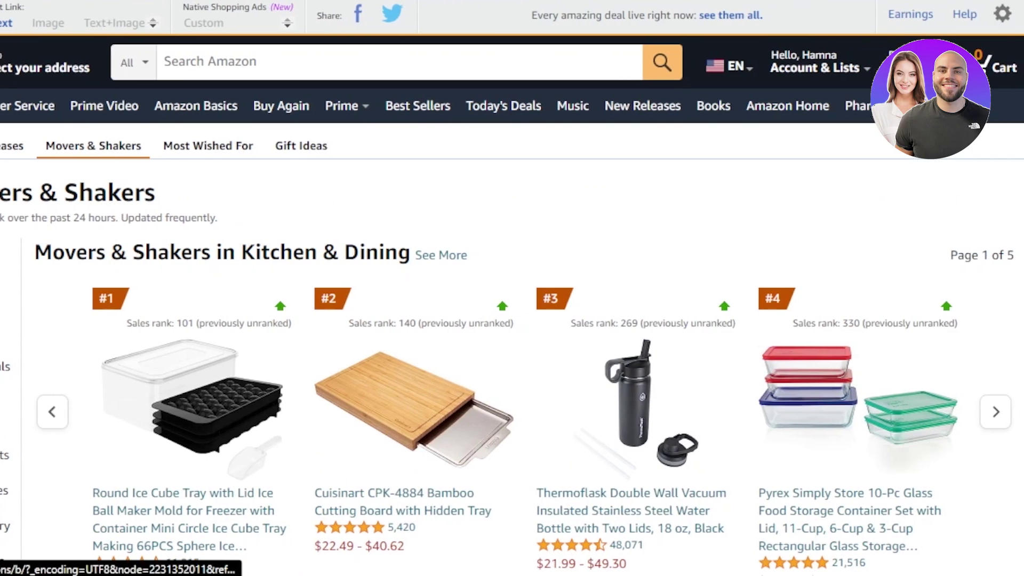
scroll(512, 288, down, 5)
scroll(512, 288, down, 7)
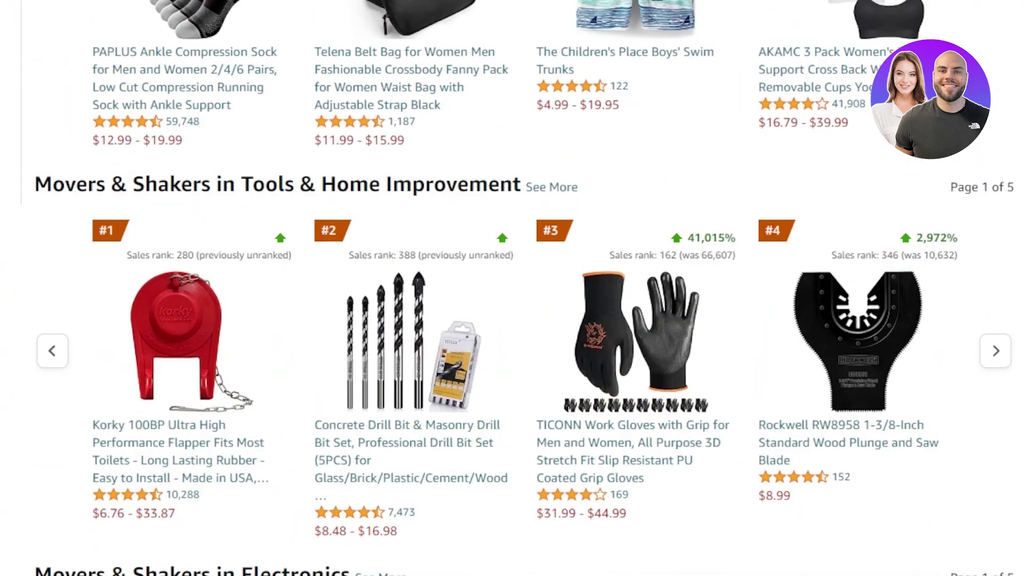
scroll(512, 288, up, 12)
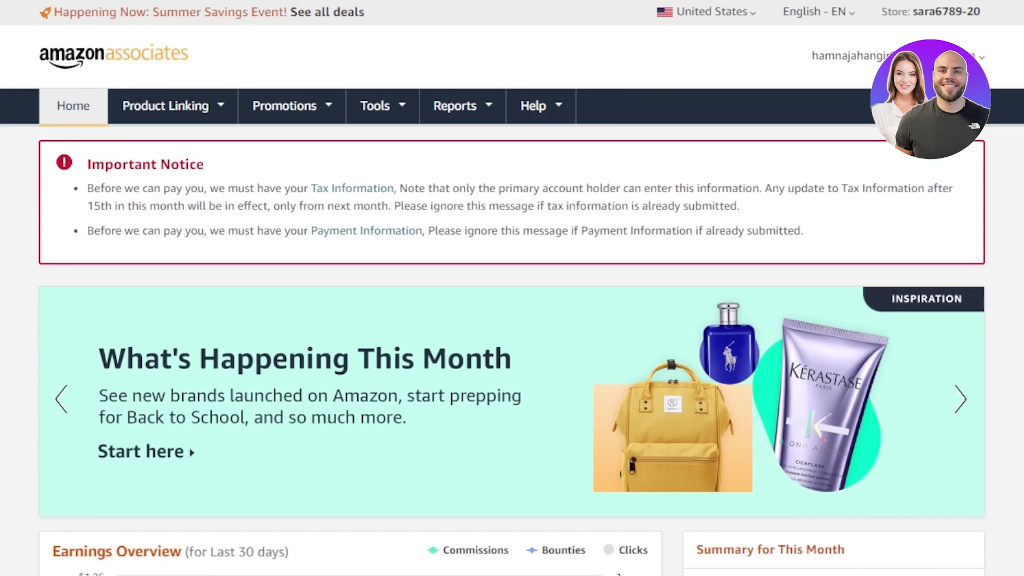
Open Link To Any Page from the Product Linking menu and read the Link Checker explanation
mouse_move(207, 124)
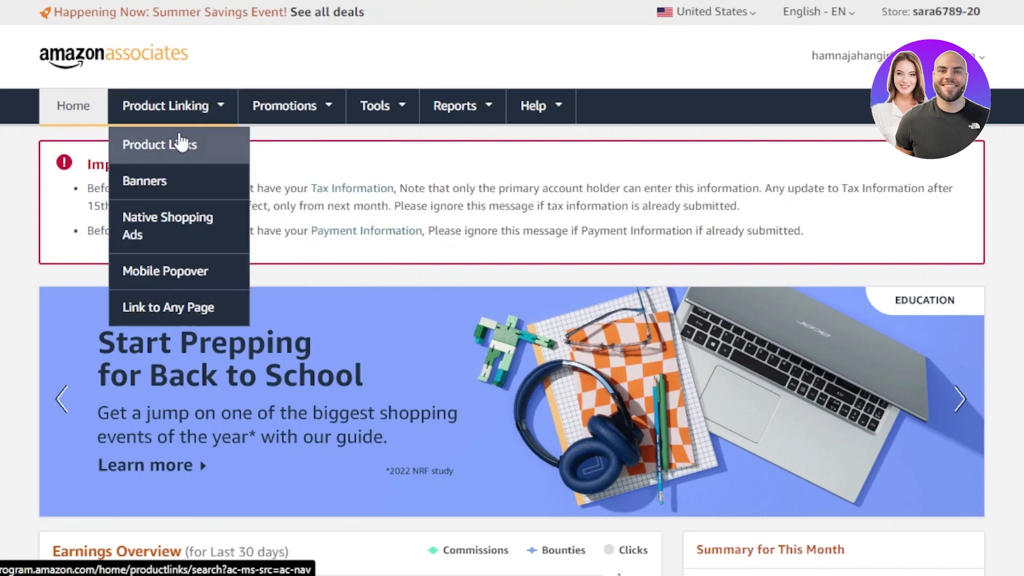
click(145, 148)
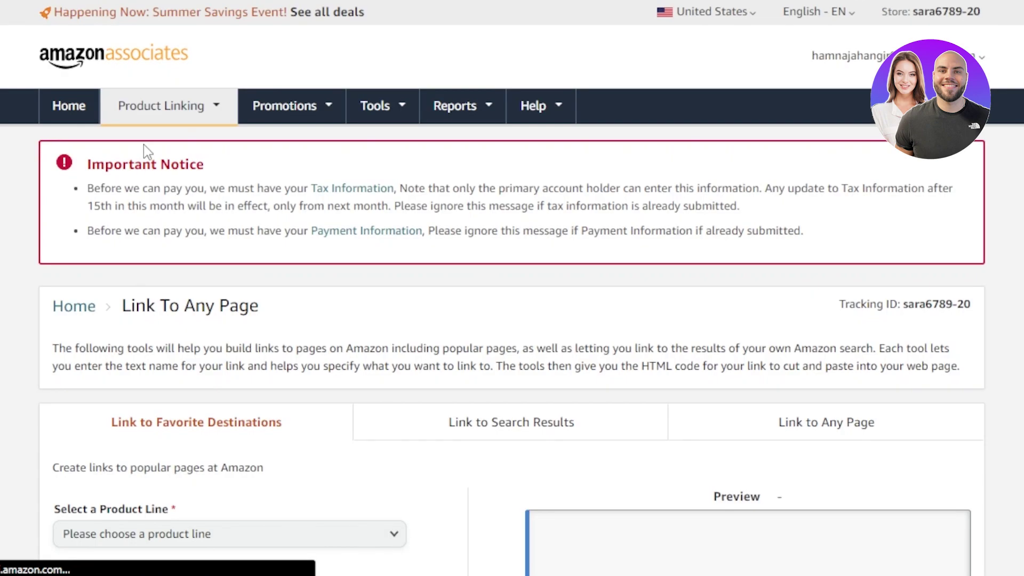
scroll(512, 320, down, 7)
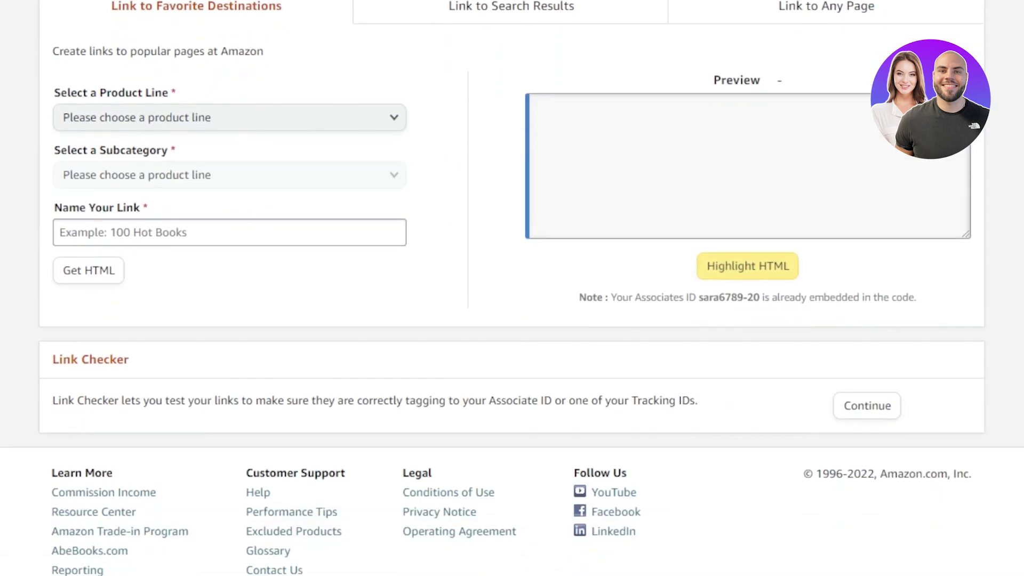
scroll(512, 320, up, 7)
scroll(512, 320, down, 8)
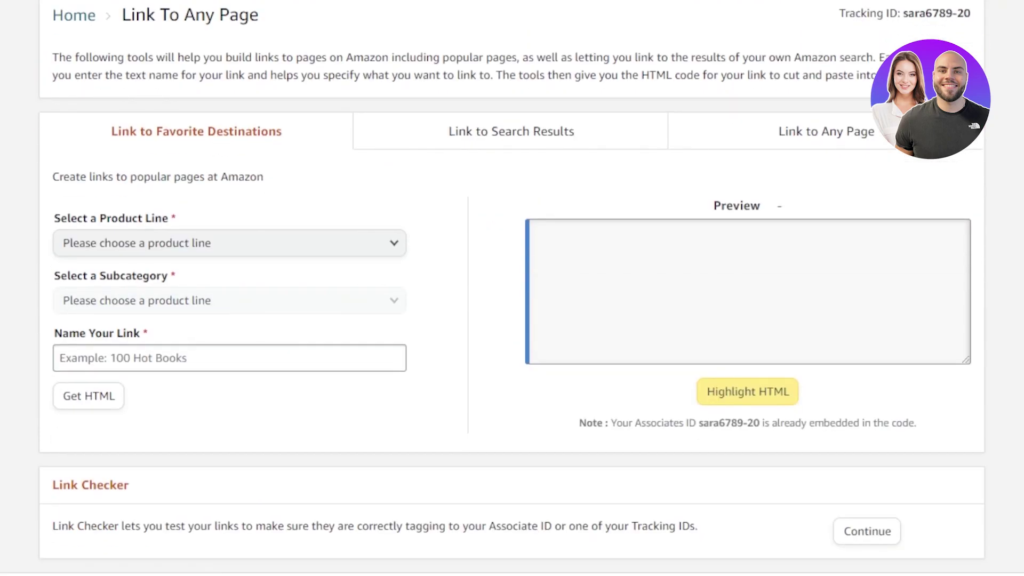
drag(52, 368, 976, 565)
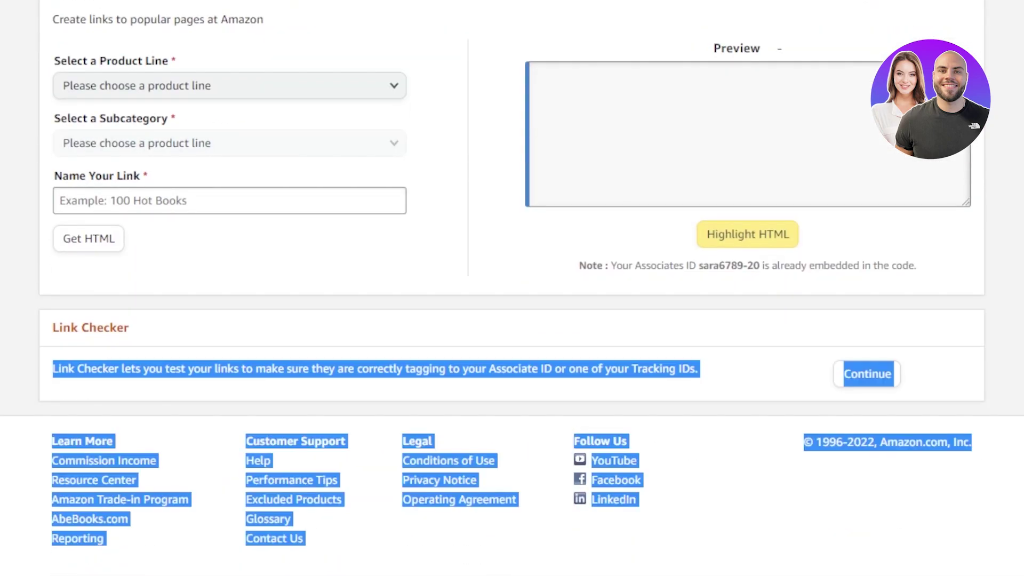
scroll(512, 288, up, 4)
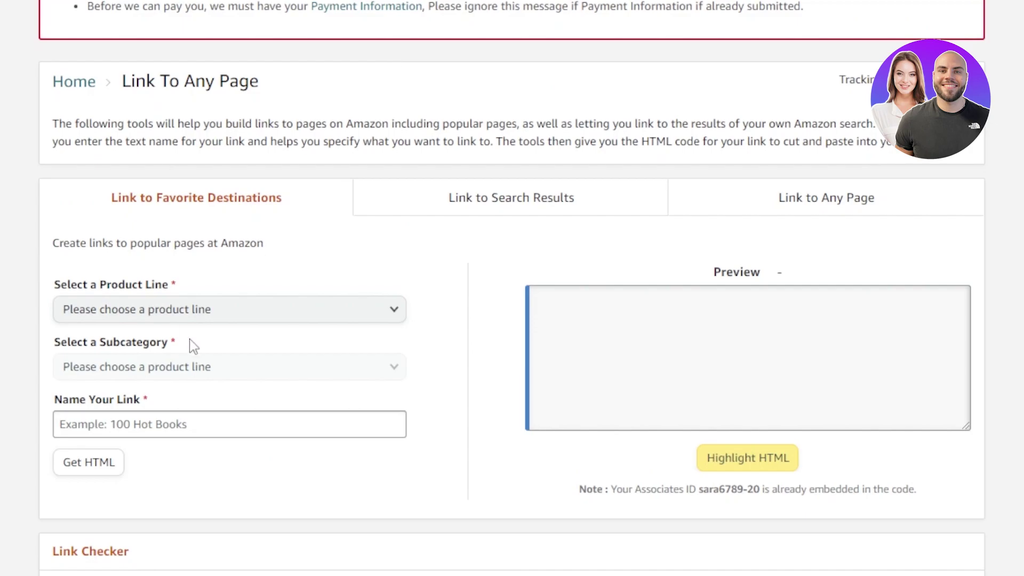
Choose Automotive as the product line and Wheels & Tires as the subcategory, then focus the link name field
click(240, 315)
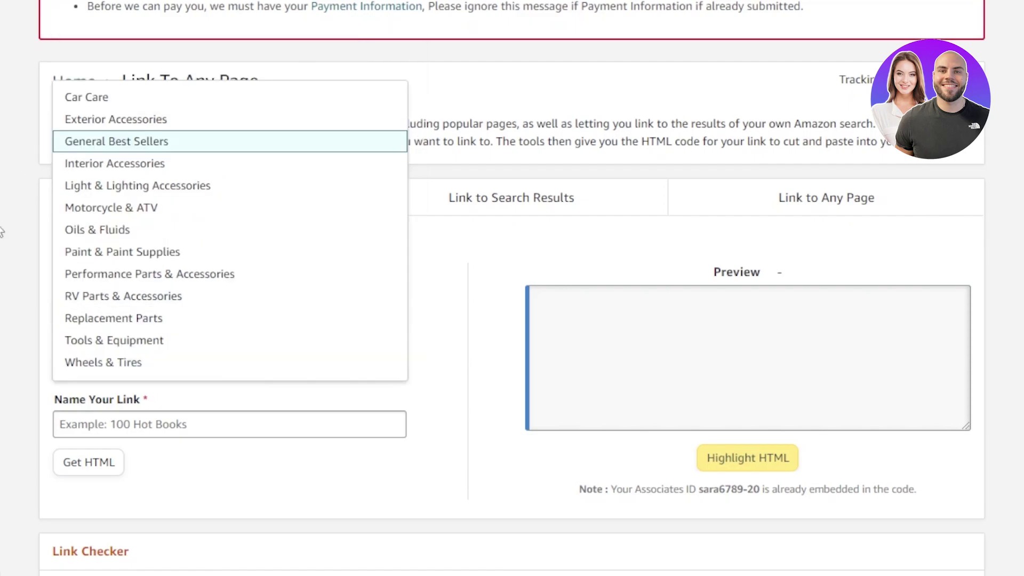
click(1, 229)
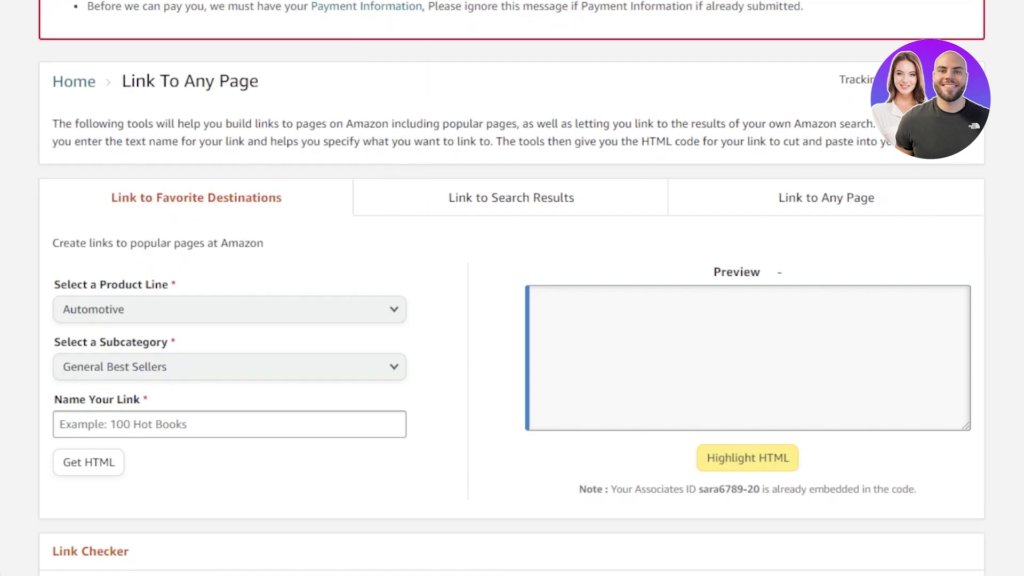
click(198, 370)
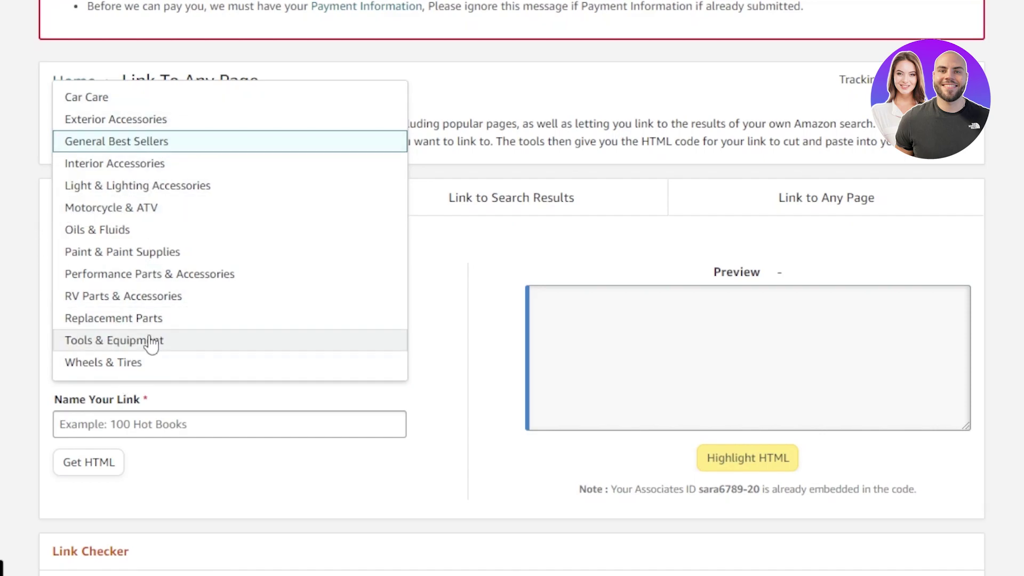
click(104, 368)
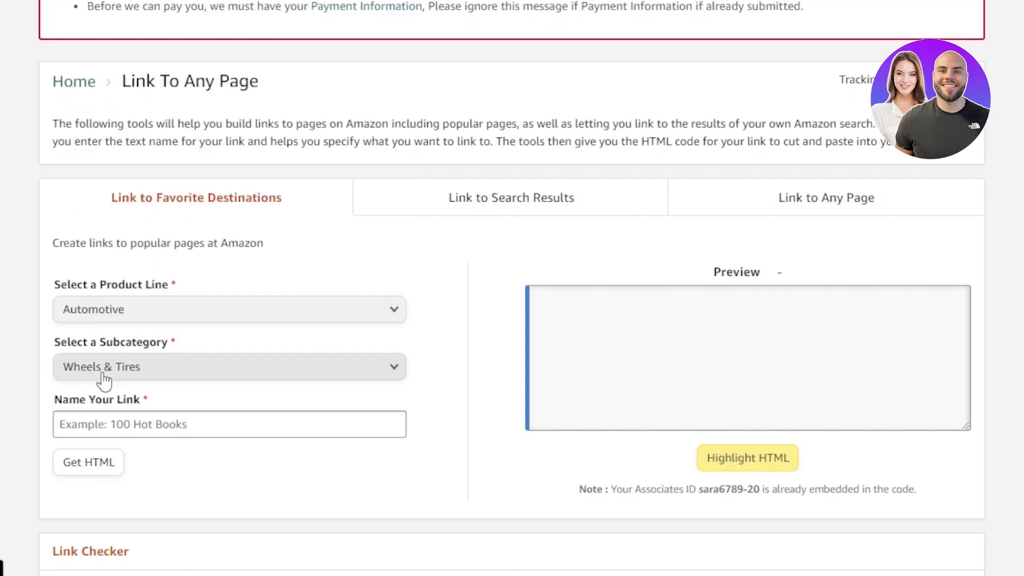
click(90, 428)
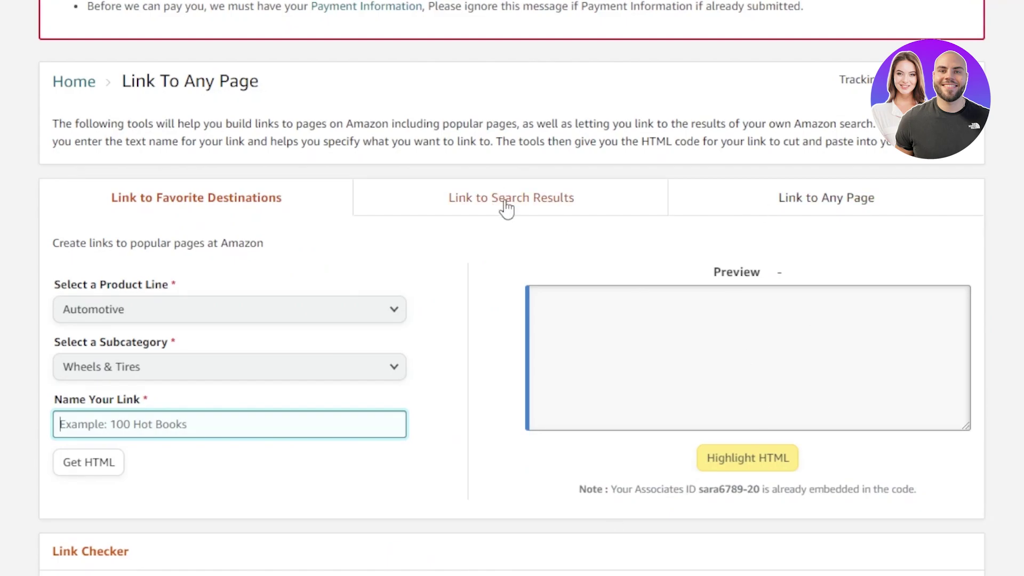
scroll(746, 346, up, 4)
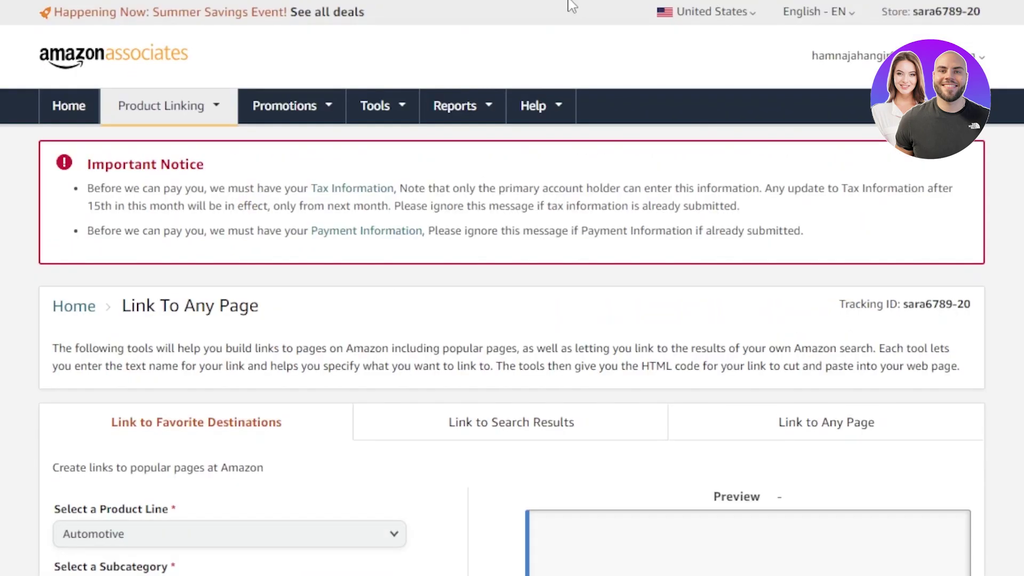
Open the Earnings Report summary from the Reports menu
mouse_move(463, 110)
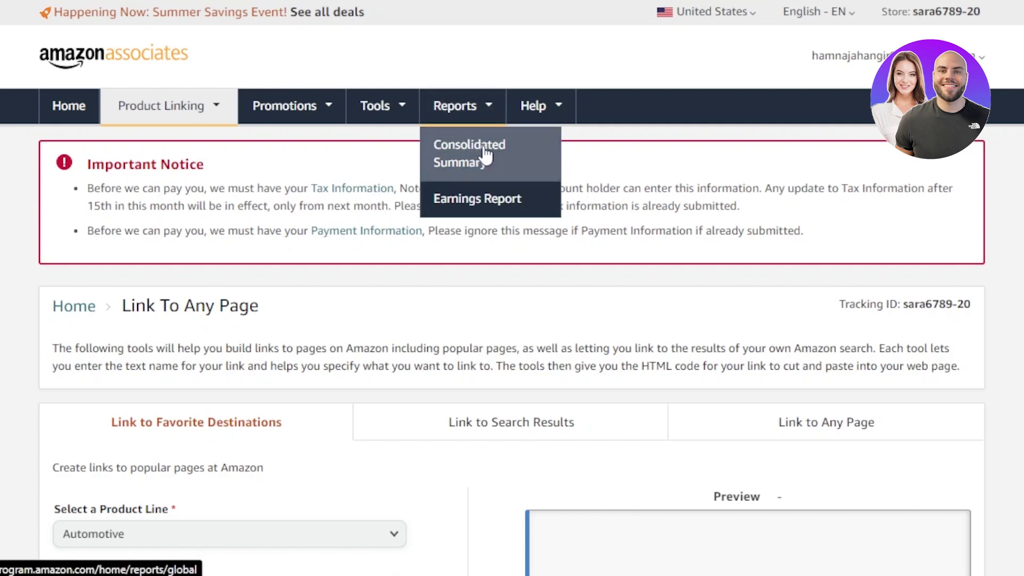
click(506, 206)
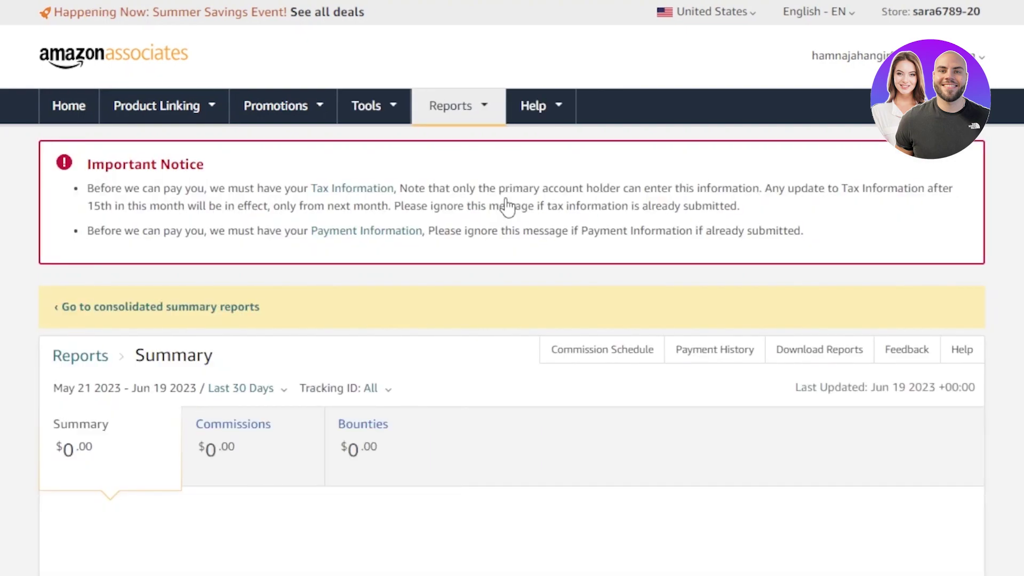
scroll(850, 297, down, 10)
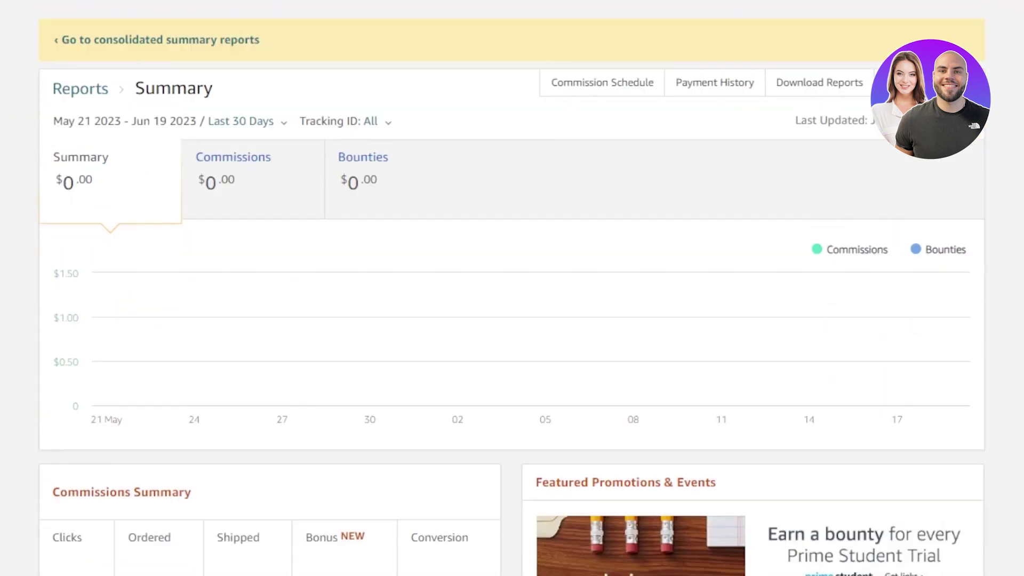
scroll(345, 331, down, 4)
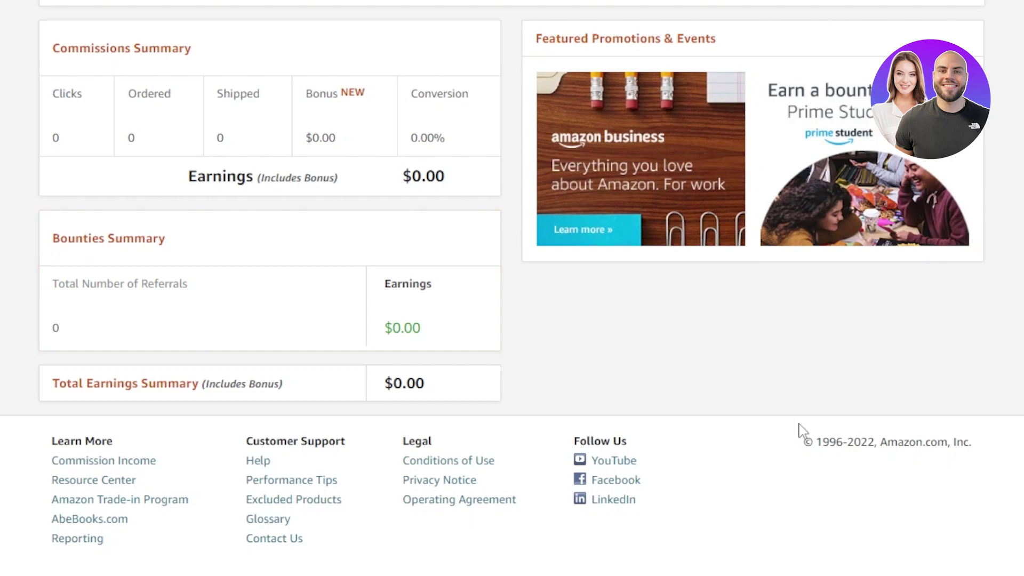
Review the chart and summary boxes showing $0.00 commissions, bounties and earnings for May 21–Jun 19 2023
scroll(512, 288, up, 1)
scroll(512, 288, down, 1)
scroll(511, 287, up, 1)
scroll(511, 288, up, 10)
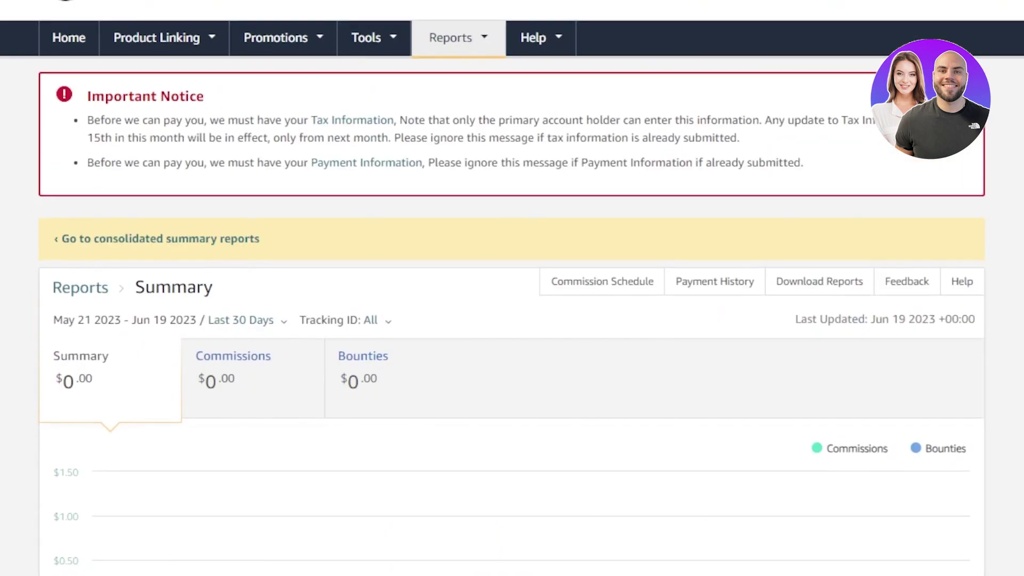
scroll(512, 288, down, 5)
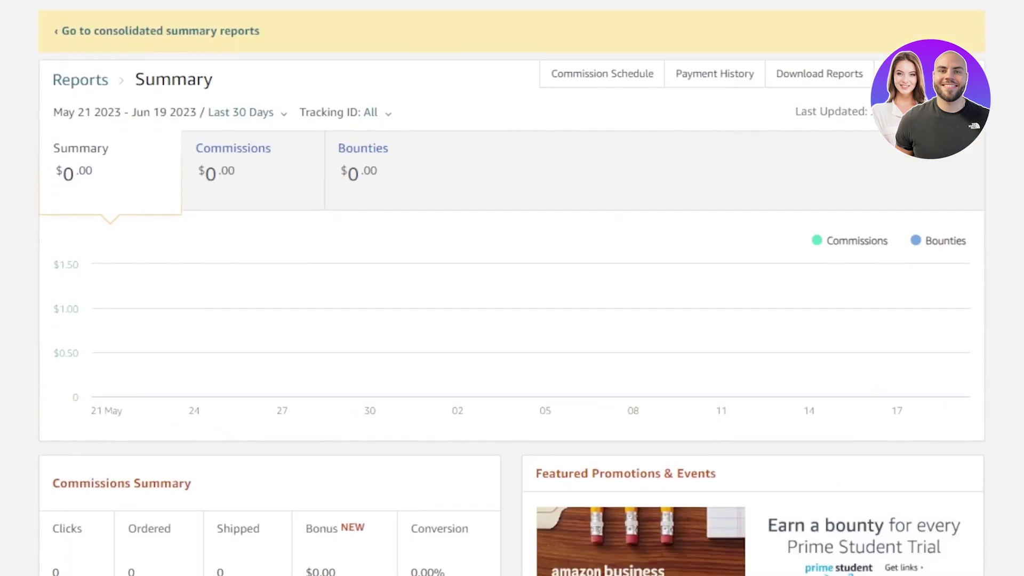
scroll(512, 288, down, 2)
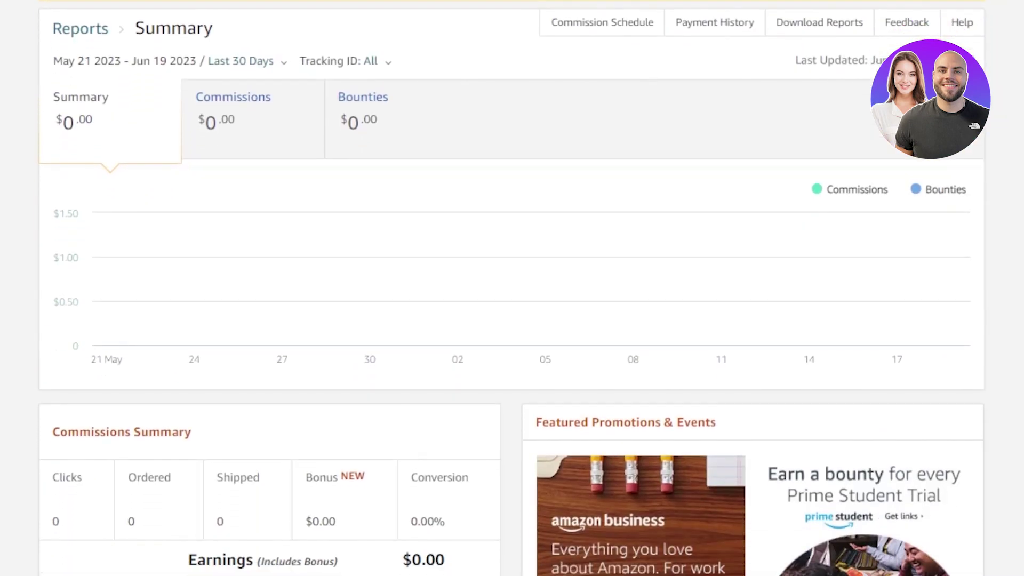
scroll(728, 85, up, 6)
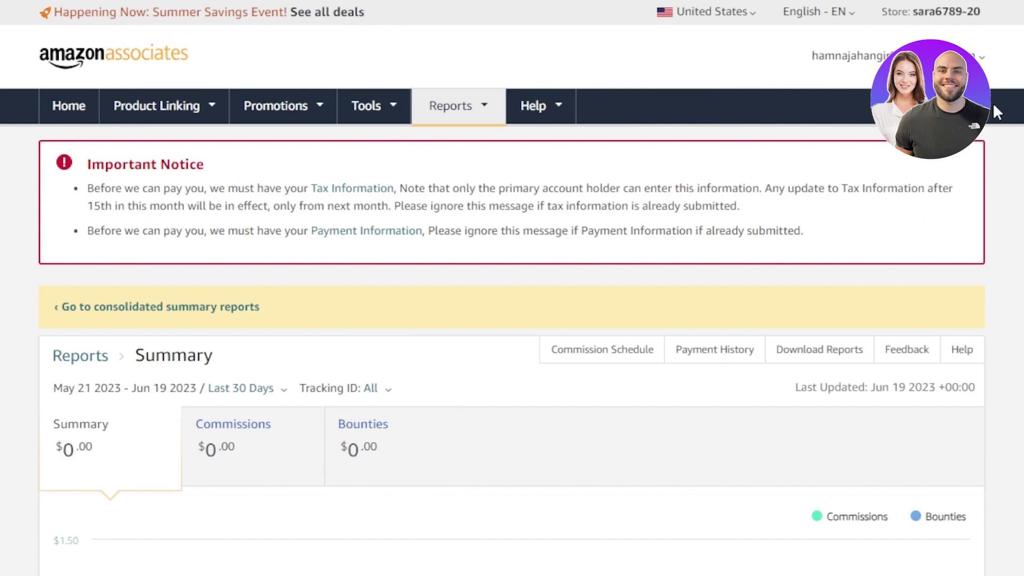
scroll(512, 288, down, 7)
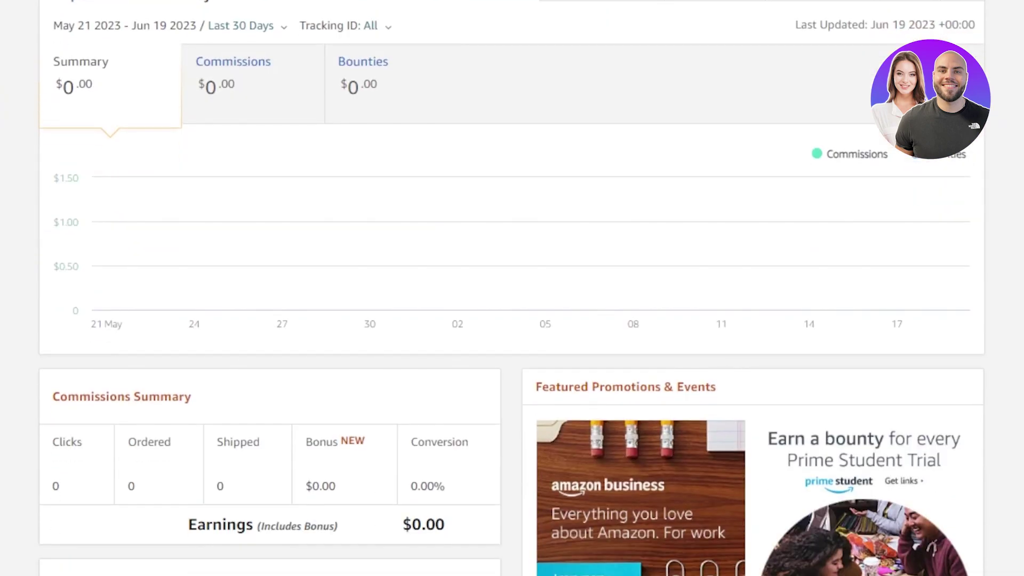
scroll(512, 288, down, 3)
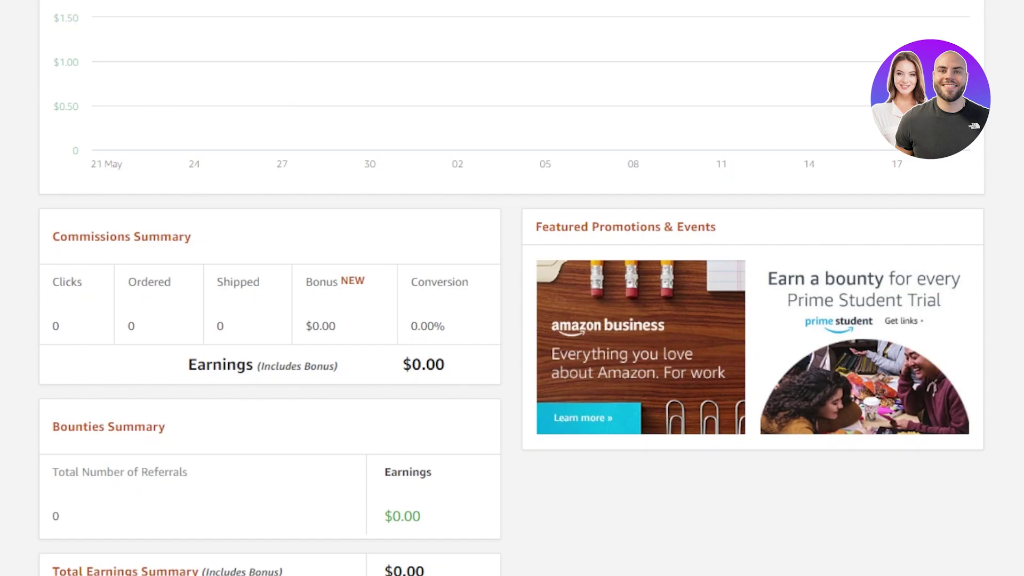
scroll(888, 275, up, 8)
scroll(512, 288, down, 8)
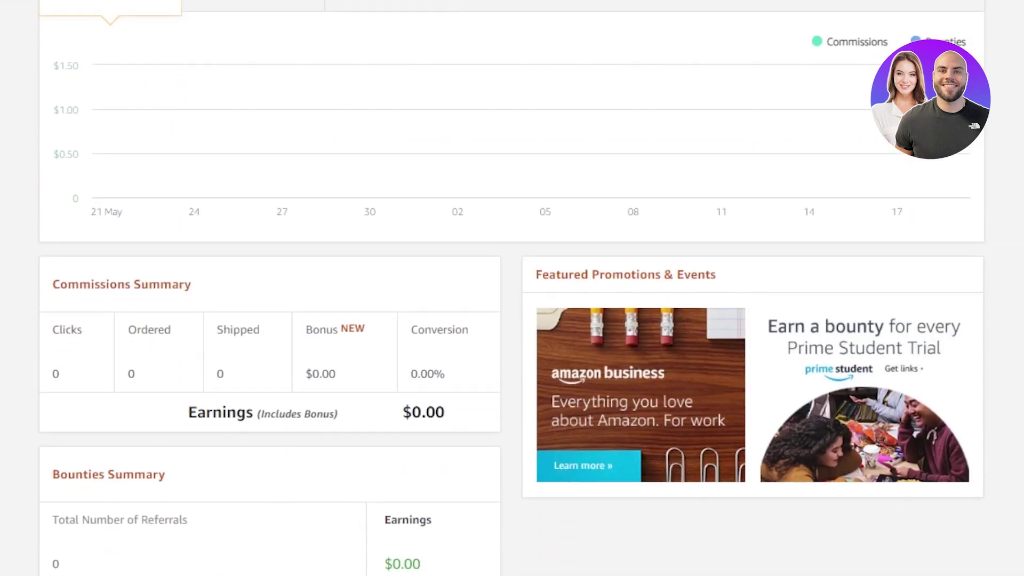
scroll(512, 288, down, 1)
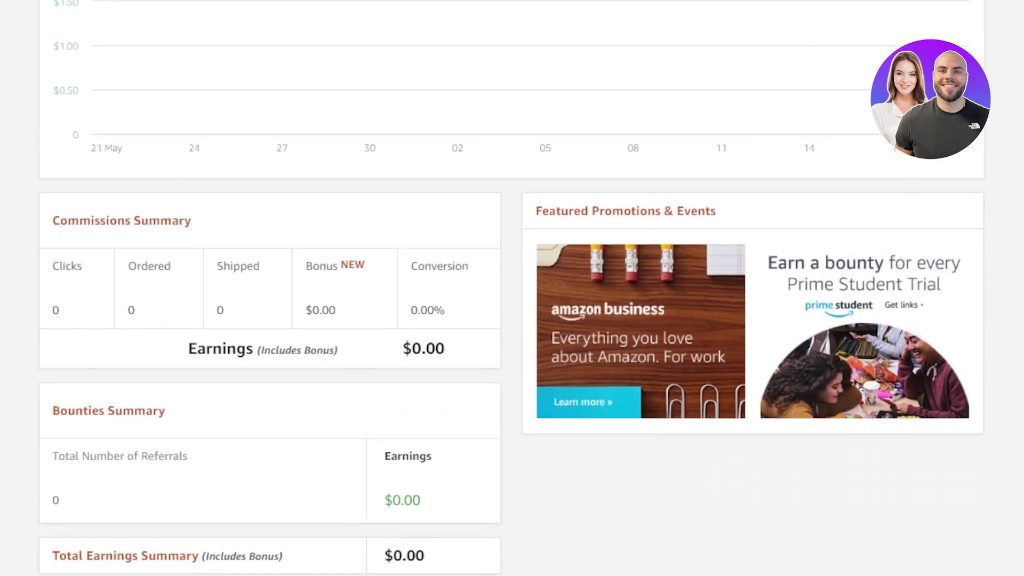
scroll(512, 288, up, 8)
mouse_move(398, 22)
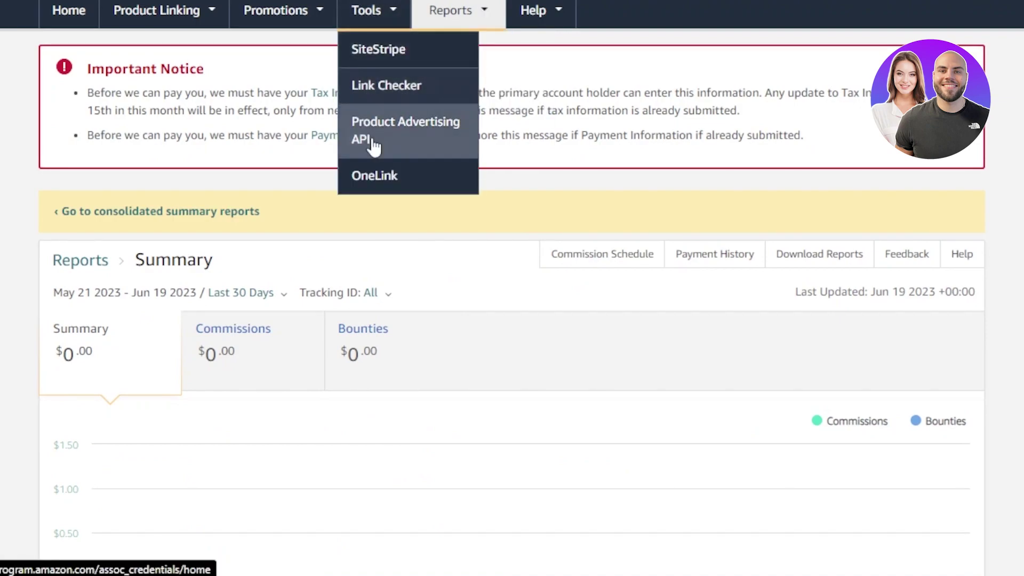
Look over the Tools, Promotions and Product Linking menus, then open and close the report's date-range options
mouse_move(293, 11)
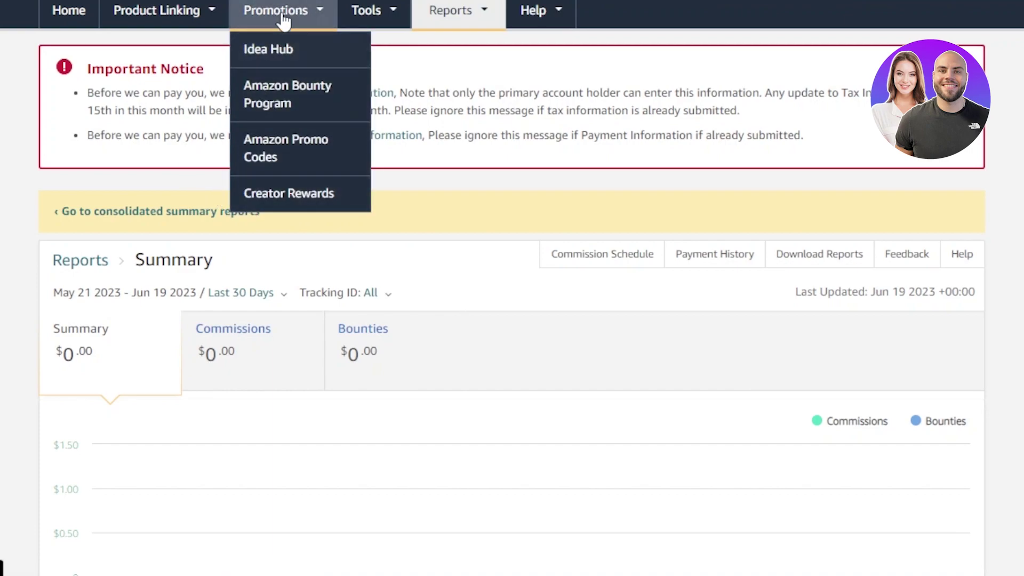
mouse_move(104, 28)
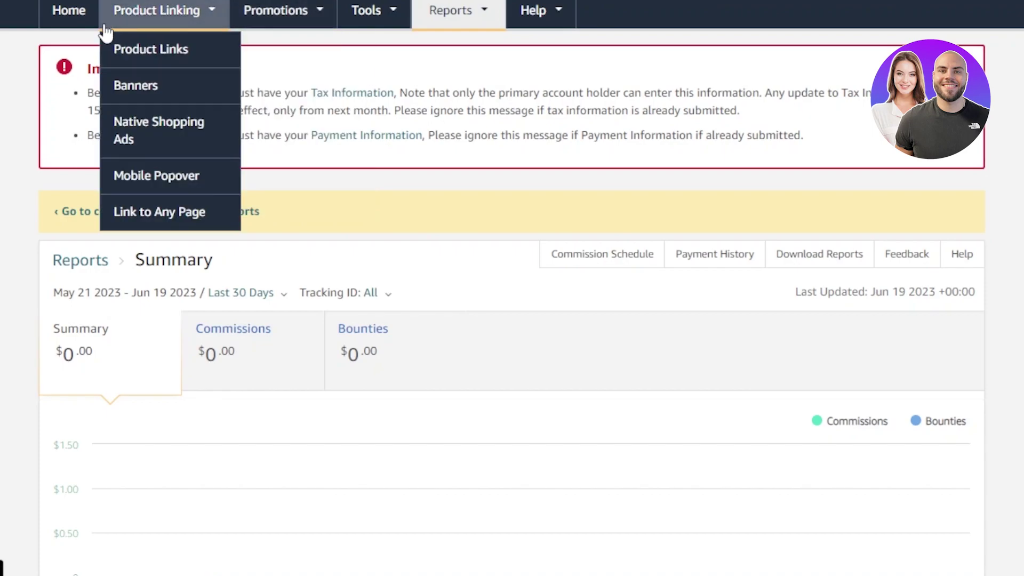
click(200, 294)
click(470, 290)
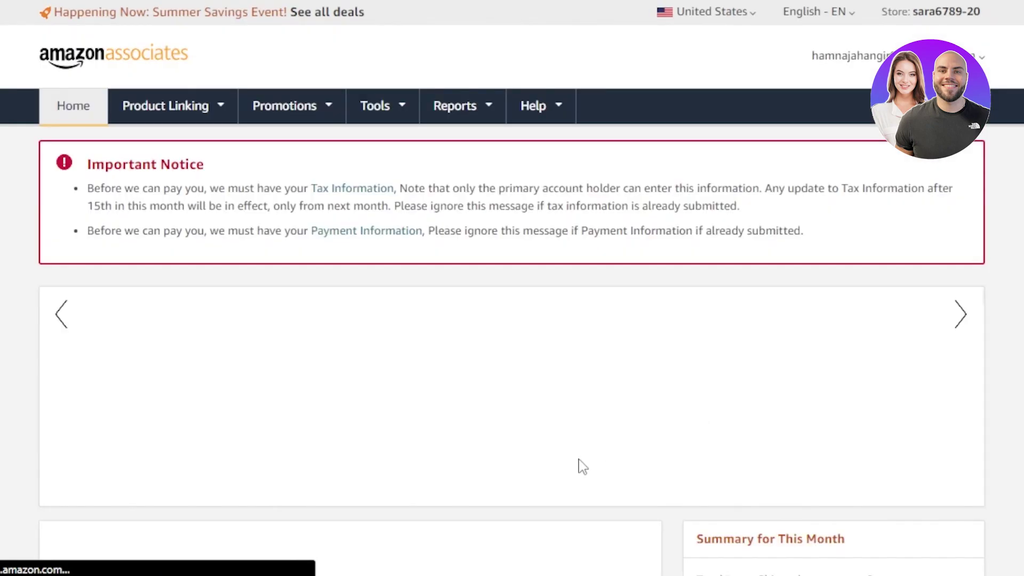
scroll(578, 466, down, 5)
scroll(512, 288, down, 5)
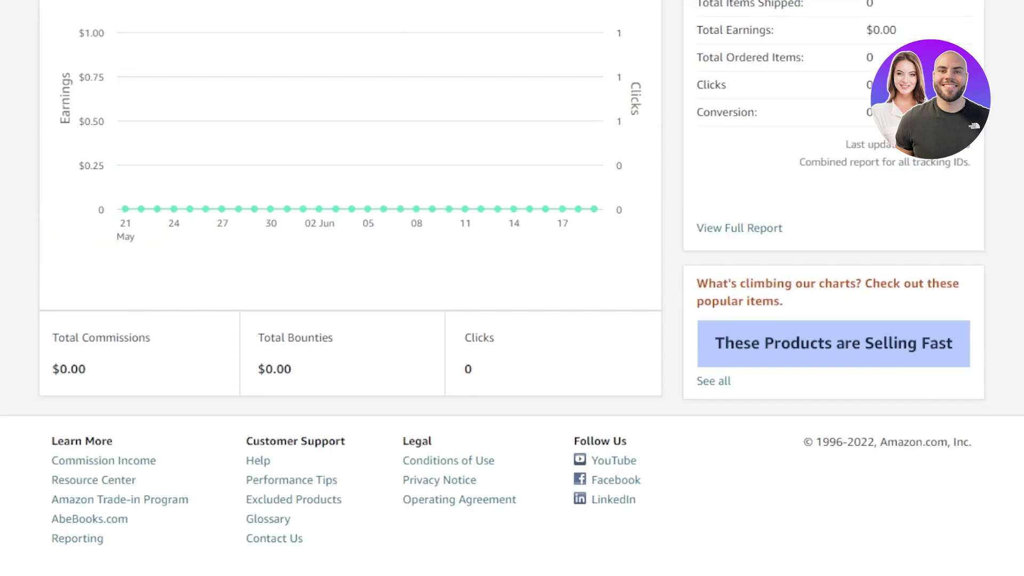
scroll(512, 288, up, 1)
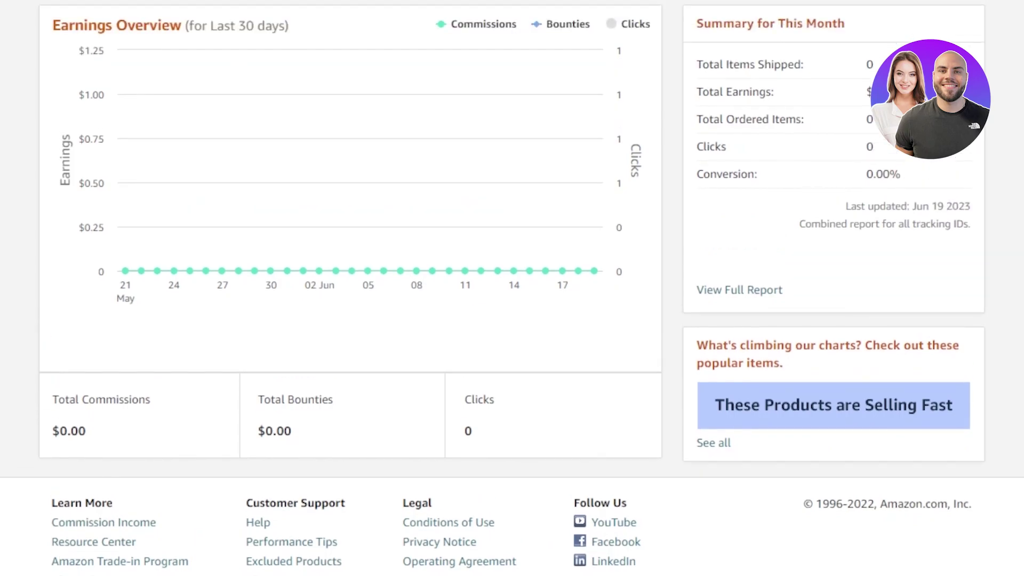
scroll(762, 259, up, 3)
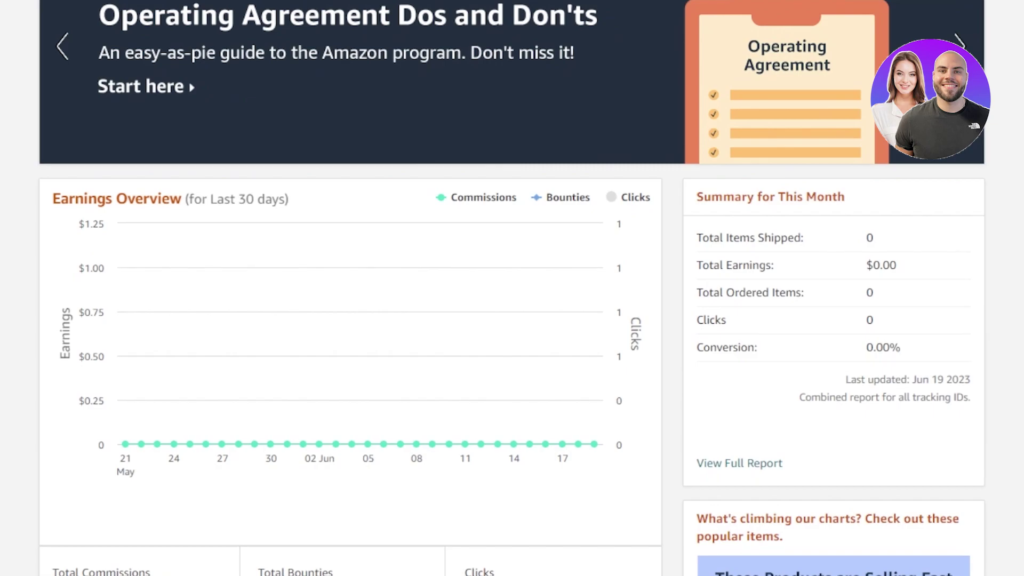
scroll(512, 288, up, 6)
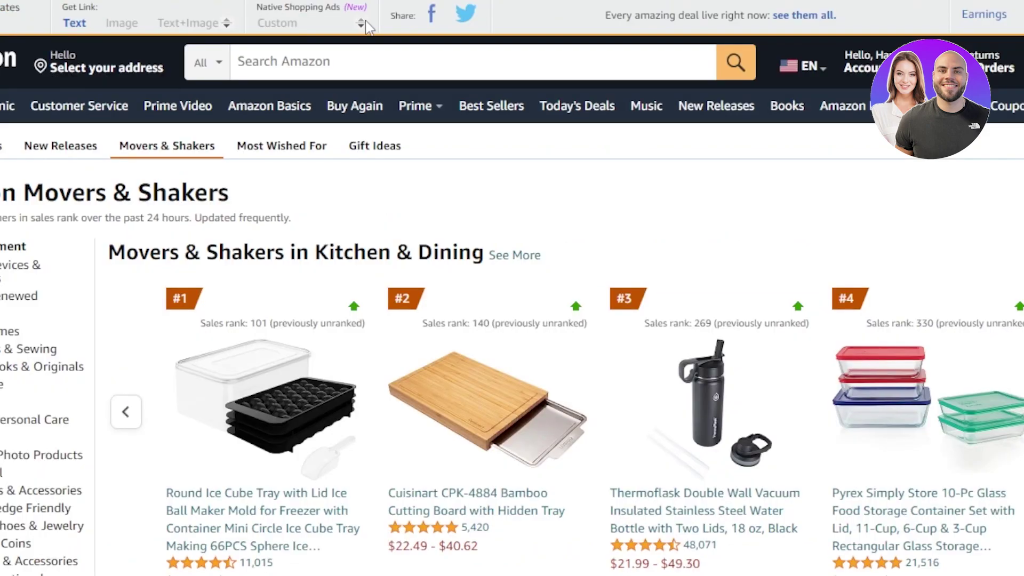
Browse the Movers & Shakers lists, then view the home dashboard's $0.00 earnings, 0 clicks overview
scroll(512, 287, down, 10)
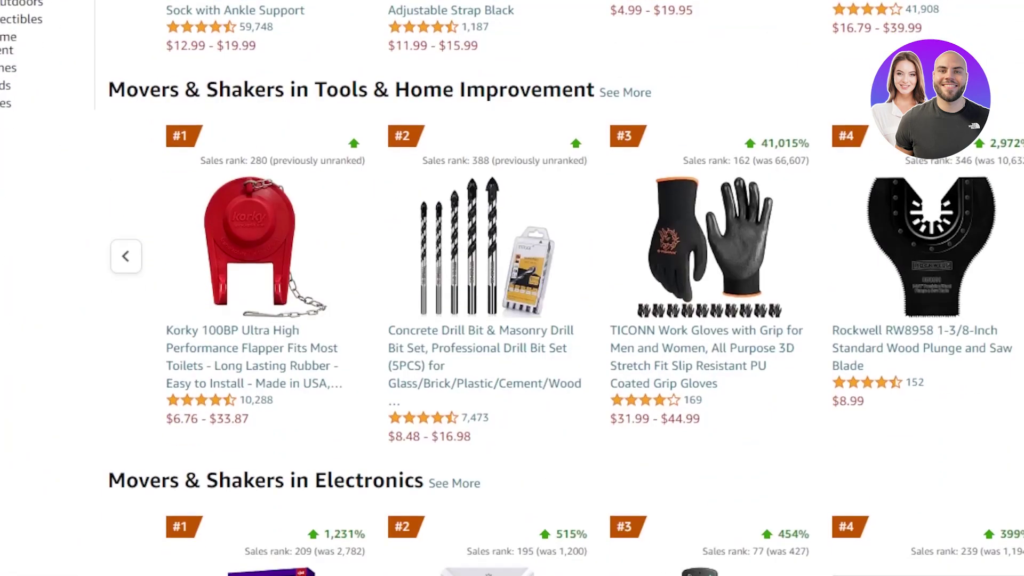
scroll(512, 288, down, 15)
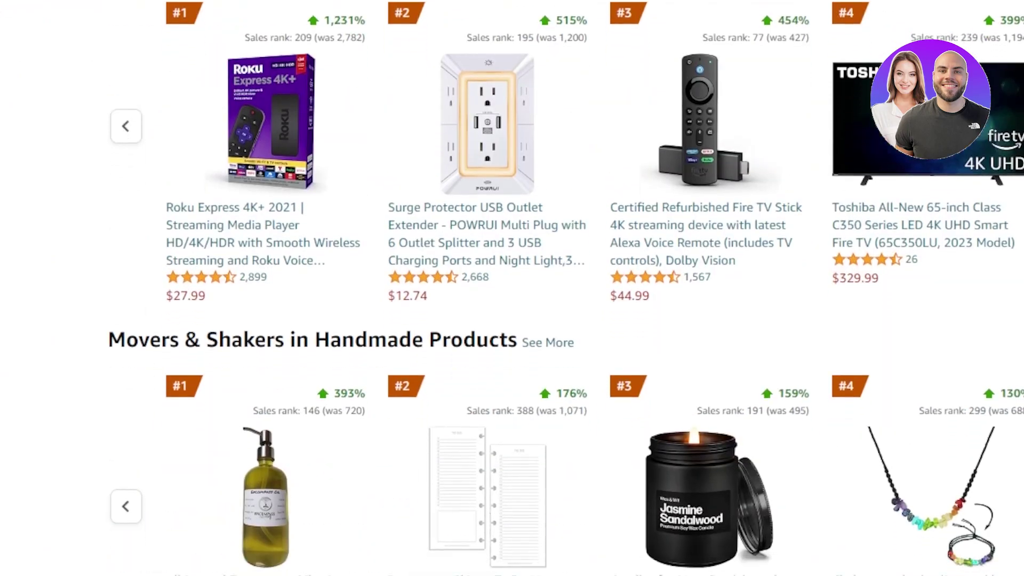
scroll(512, 288, down, 10)
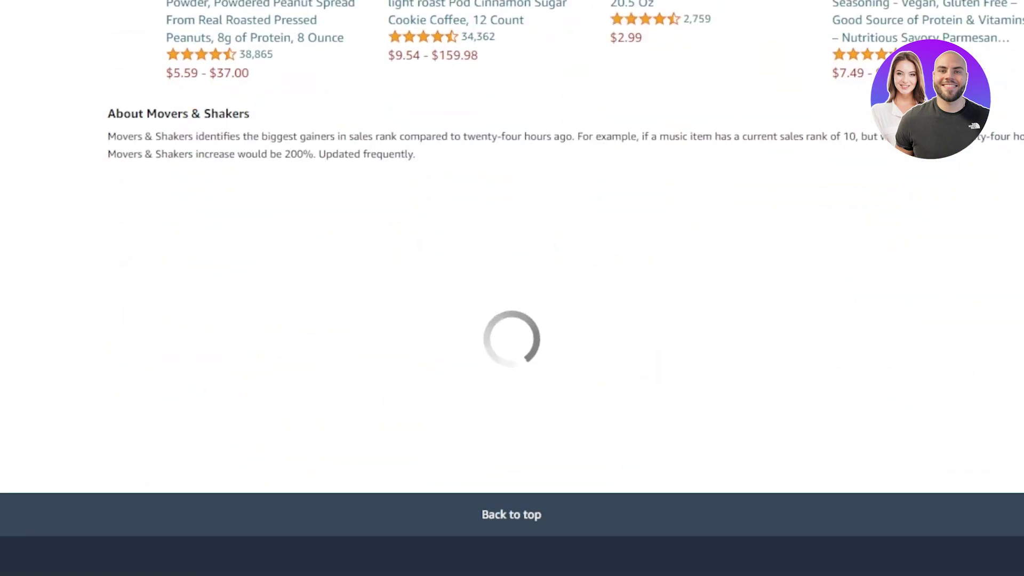
scroll(512, 288, down, 5)
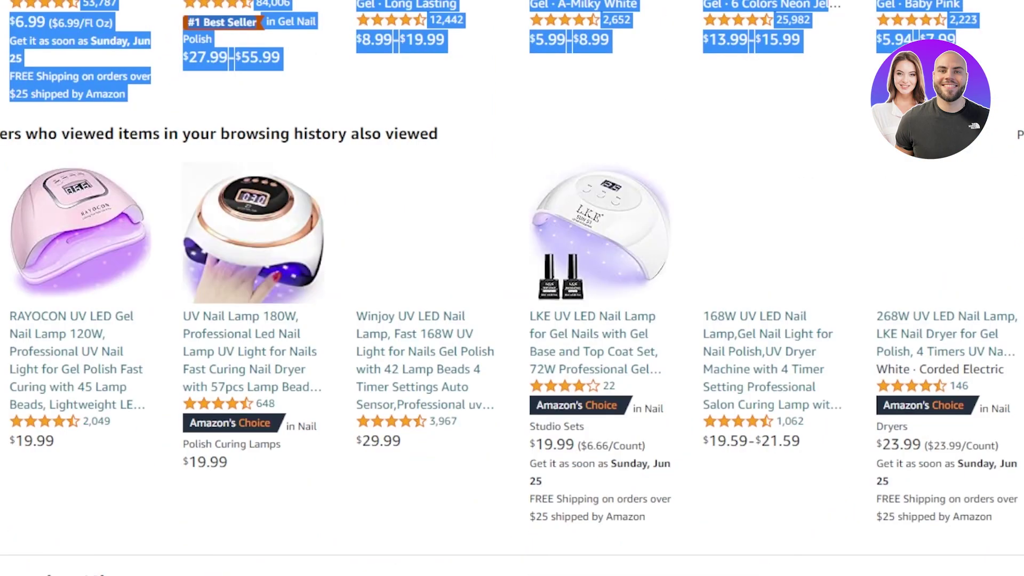
scroll(511, 288, up, 20)
scroll(512, 287, up, 8)
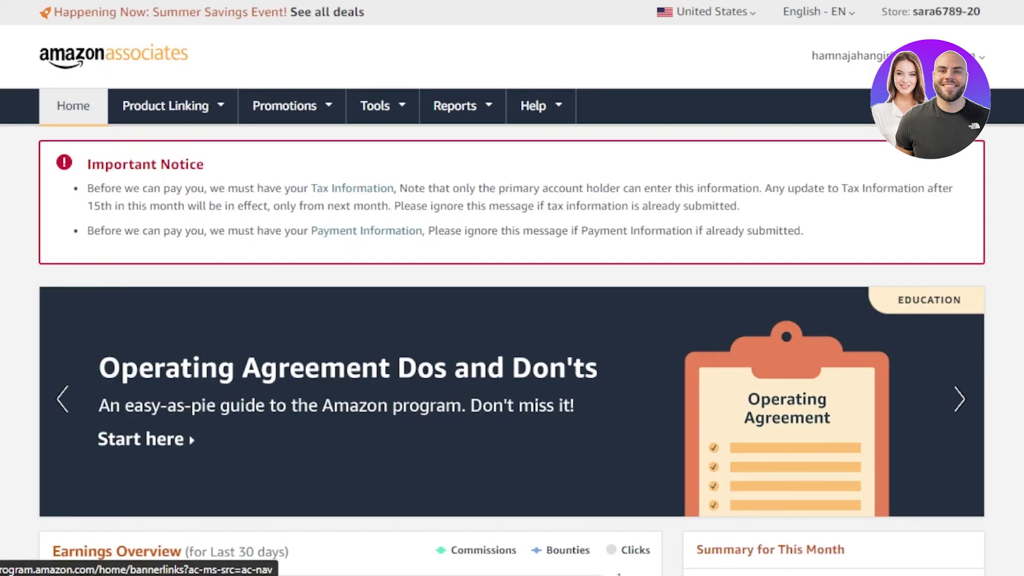
scroll(511, 288, down, 5)
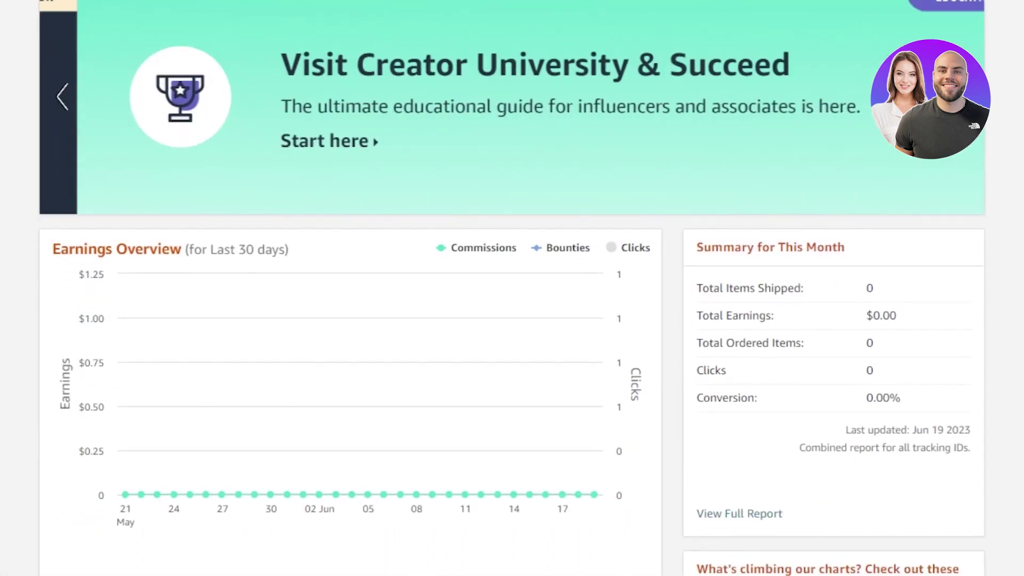